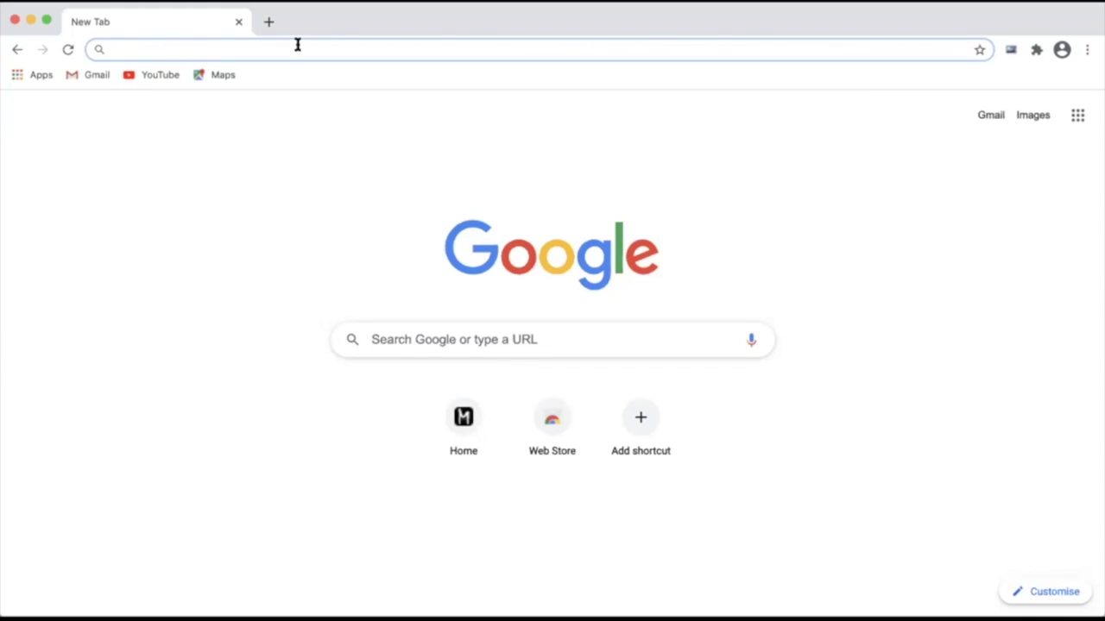
{"action": "type", "text": "www.mammalweb.org"}
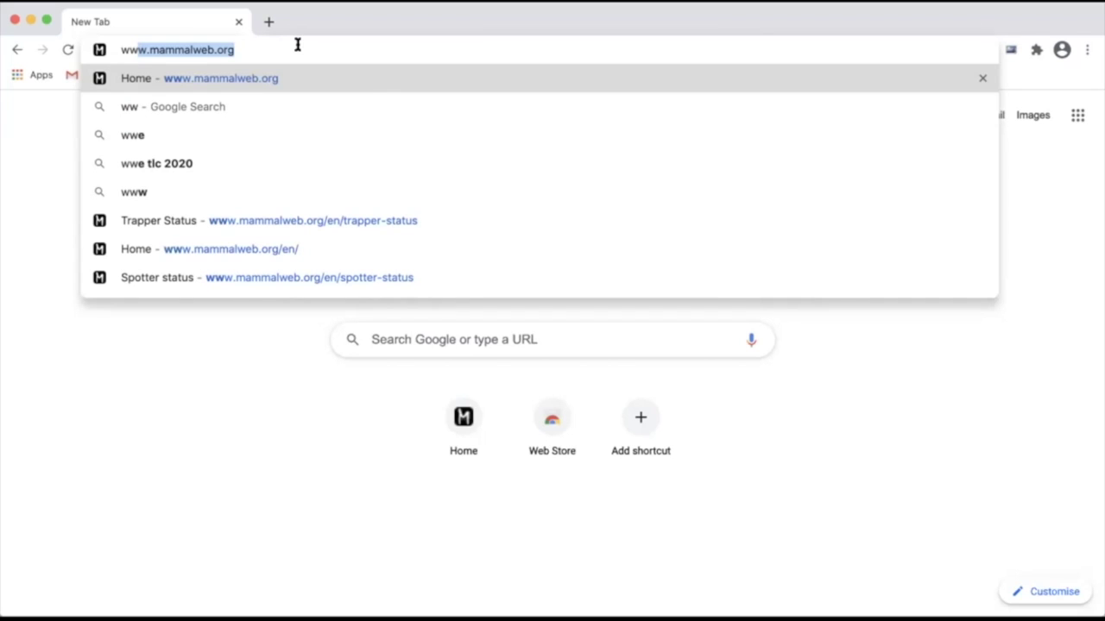
{"action": "key", "text": "Return"}
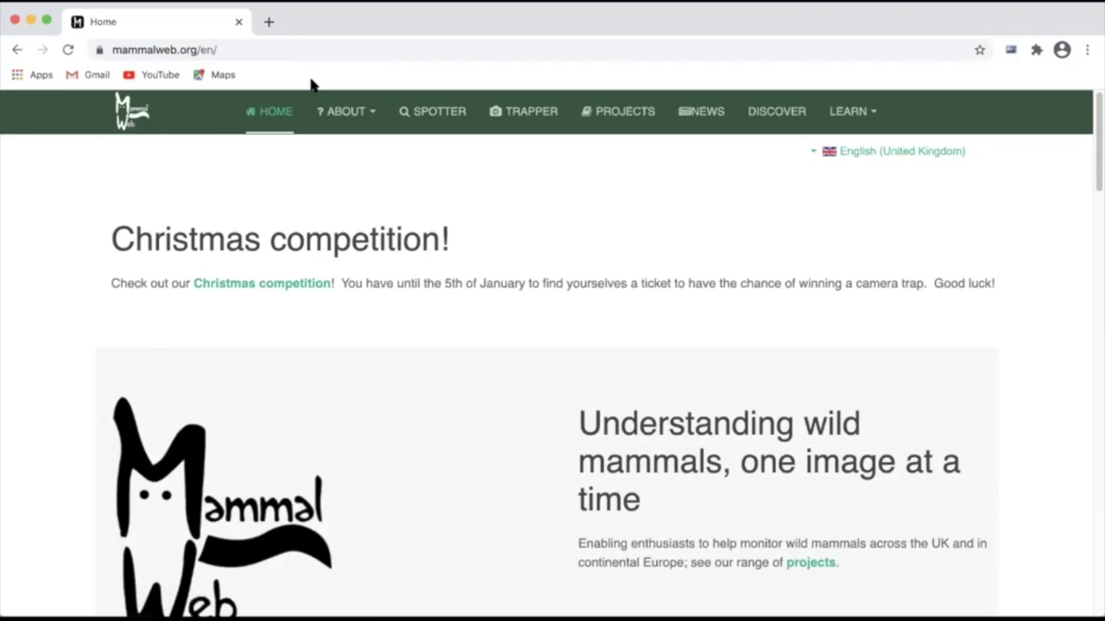
{"action": "left_click", "coordinate": [440, 112]}
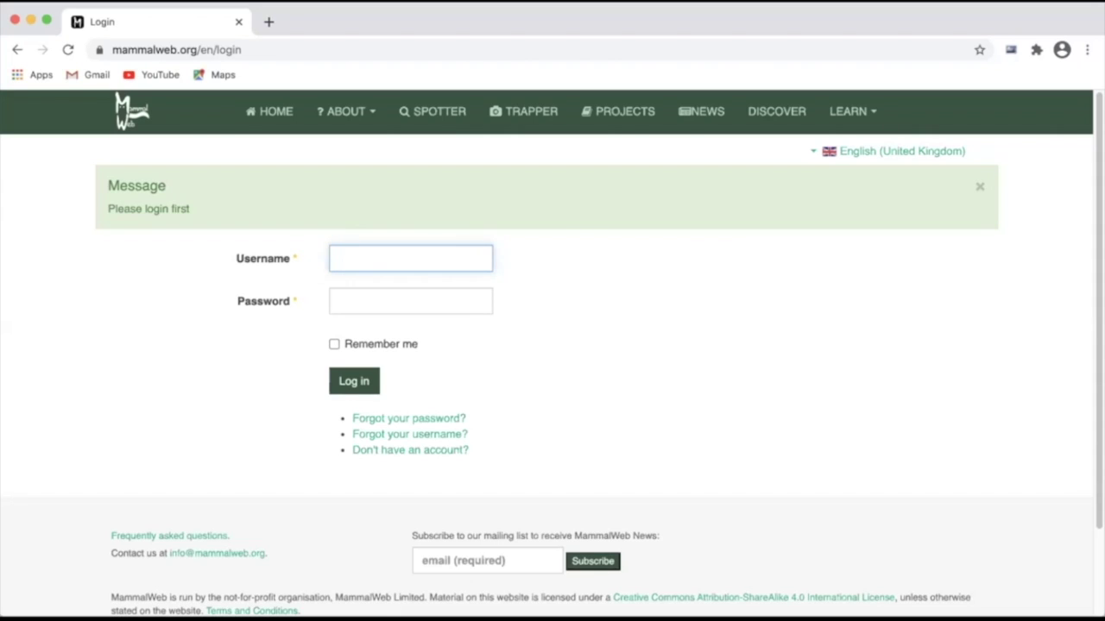
Step: Log in to MammalWeb by entering the account username and password
{"action": "type", "text": "Bloggs"}
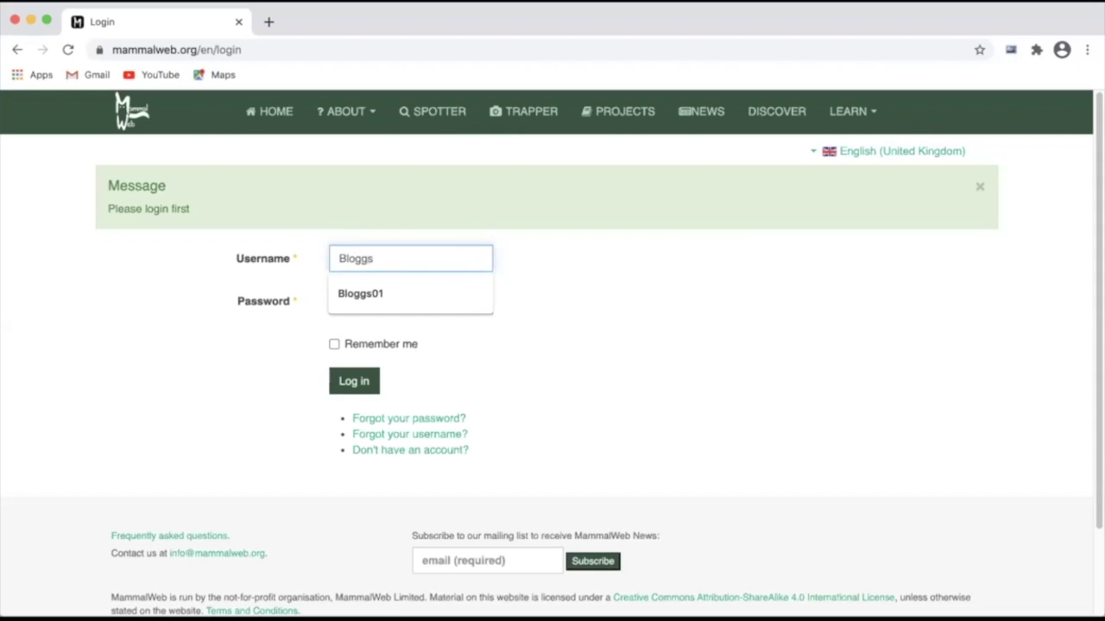
{"action": "type", "text": "01"}
{"action": "key", "text": "Tab"}
{"action": "type", "text": "••••••••"}
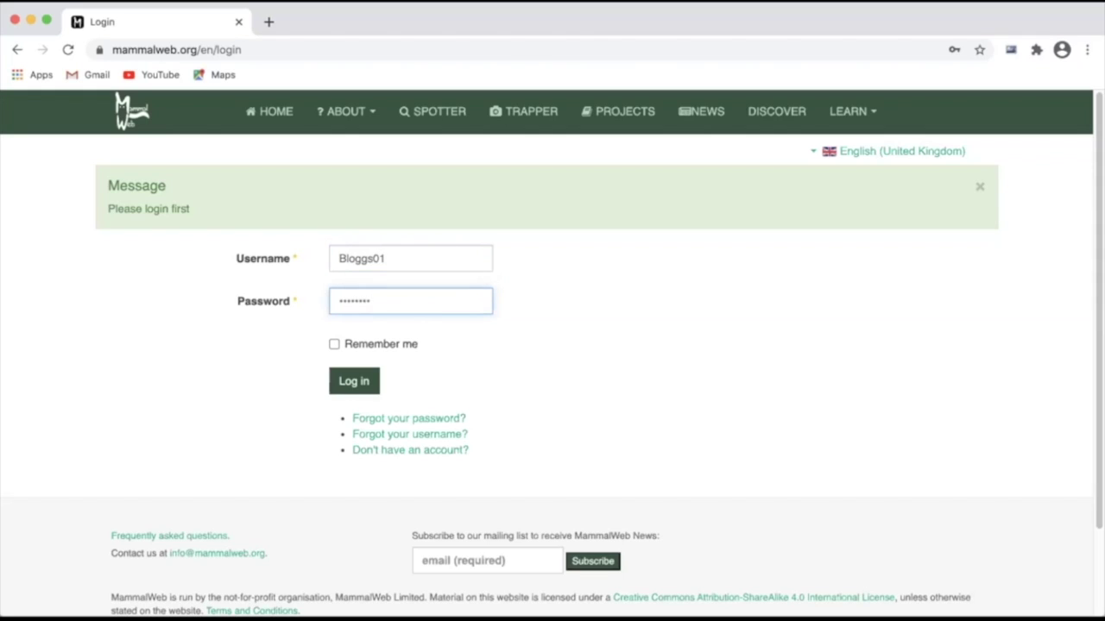
{"action": "left_click", "coordinate": [353, 382]}
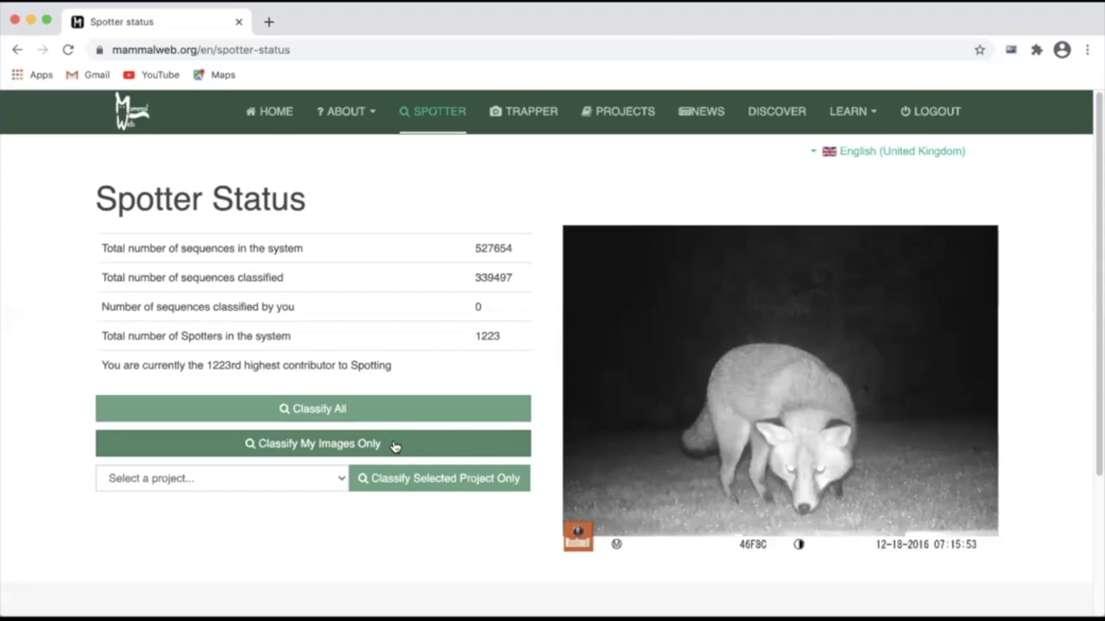
Step: Open the project list and look through the Forest of Dean Photos project page
{"action": "left_click", "coordinate": [614, 110]}
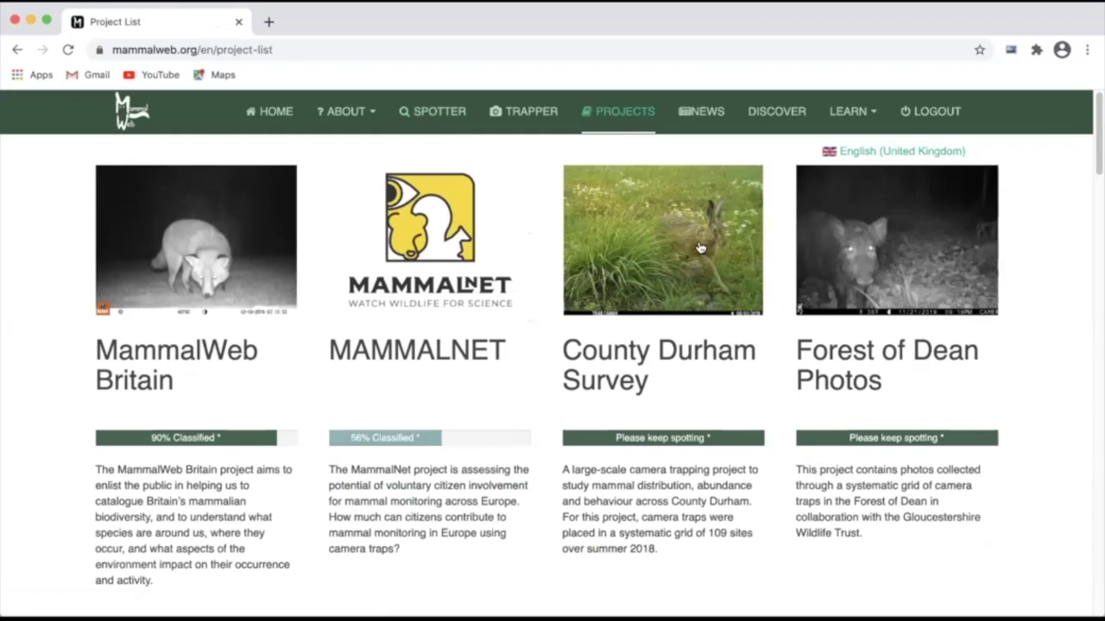
{"action": "left_click", "coordinate": [899, 245]}
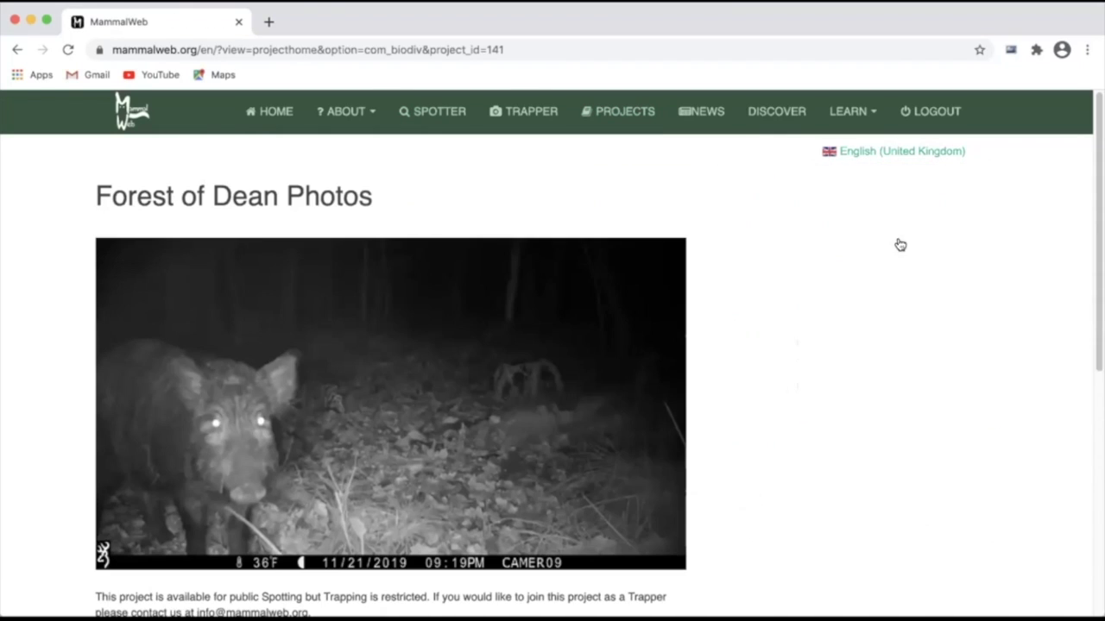
{"action": "scroll", "coordinate": [518, 319], "scroll_direction": "down", "scroll_amount": 2}
{"action": "scroll", "coordinate": [518, 320], "scroll_direction": "down", "scroll_amount": 3}
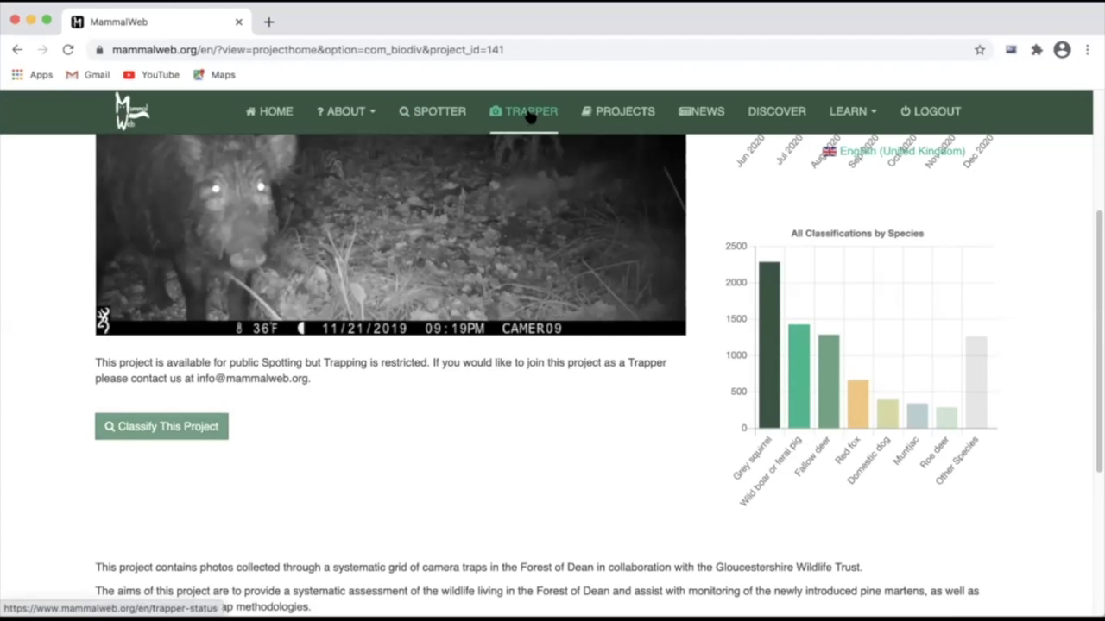
Step: Return to the Spotter page, select the Riverdale project and start classifying only that project's images
{"action": "left_click", "coordinate": [440, 115]}
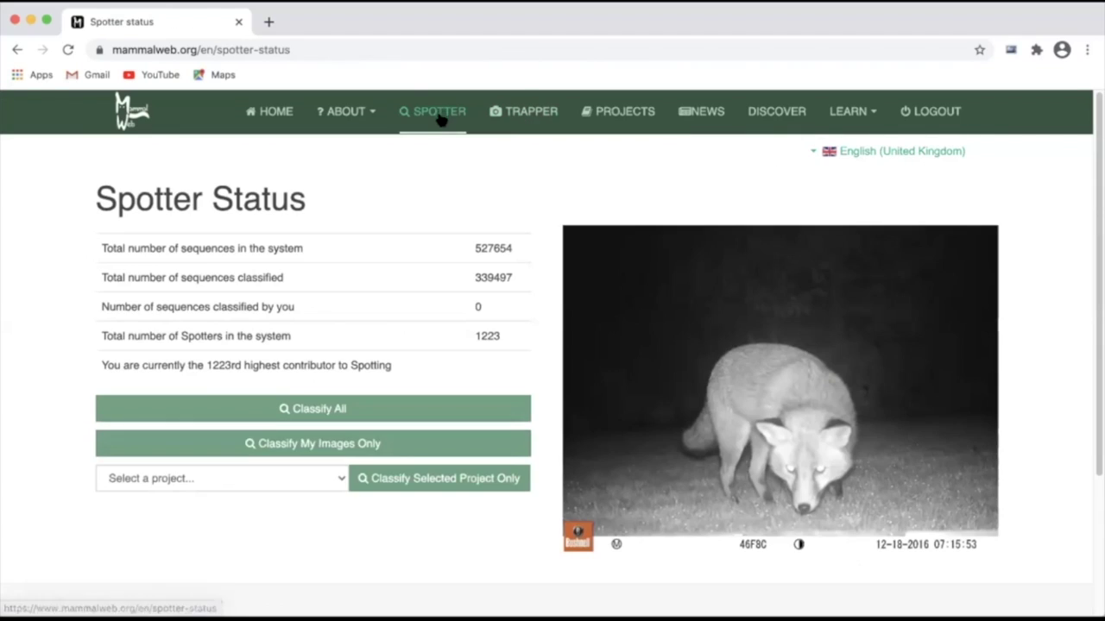
{"action": "left_click", "coordinate": [337, 470]}
{"action": "scroll", "coordinate": [328, 496], "scroll_direction": "down", "scroll_amount": 3}
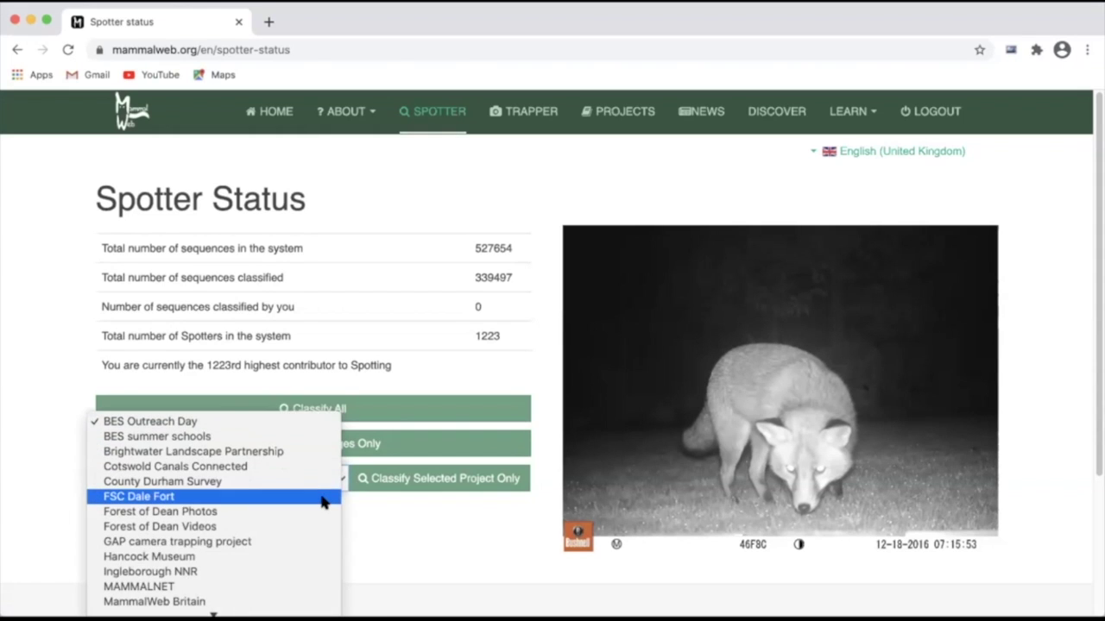
{"action": "scroll", "coordinate": [321, 502], "scroll_direction": "down", "scroll_amount": 3}
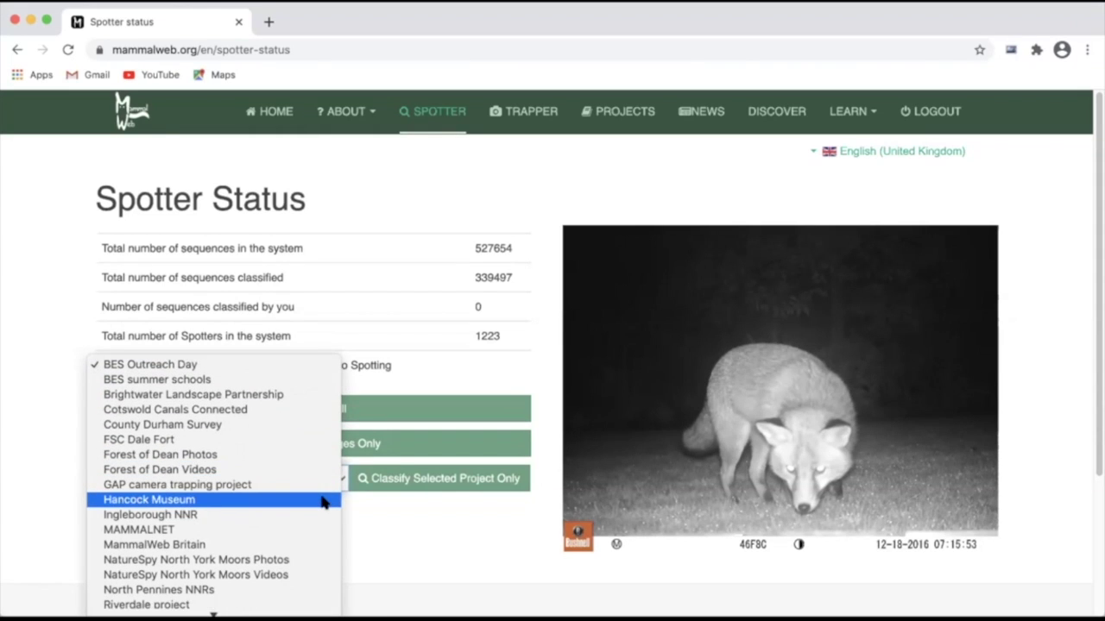
{"action": "scroll", "coordinate": [321, 502], "scroll_direction": "down", "scroll_amount": 3}
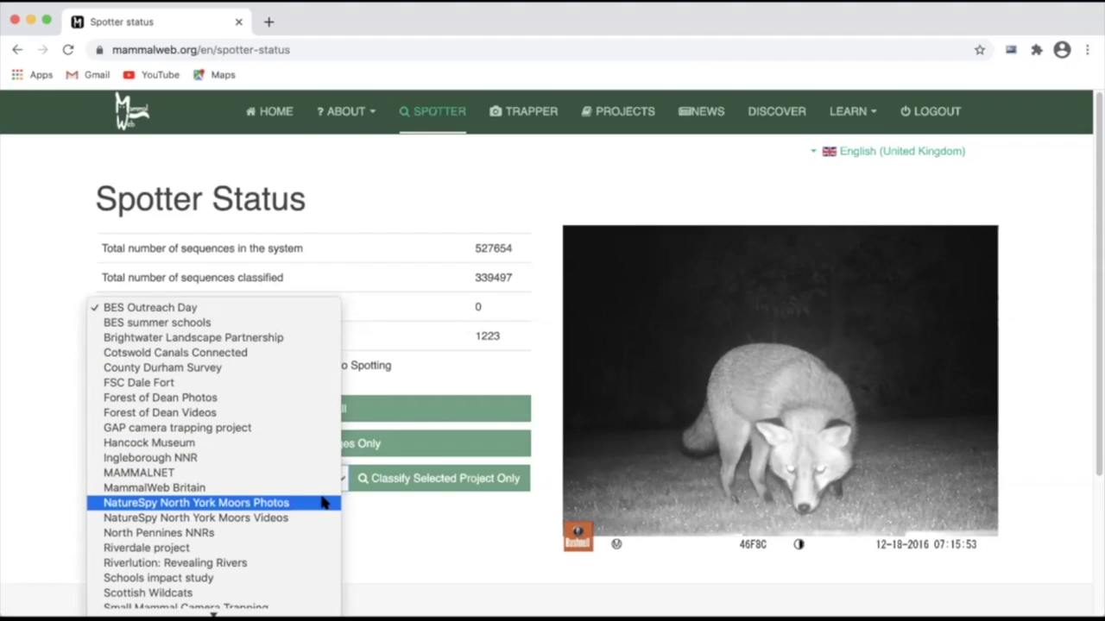
{"action": "scroll", "coordinate": [321, 502], "scroll_direction": "down", "scroll_amount": 2}
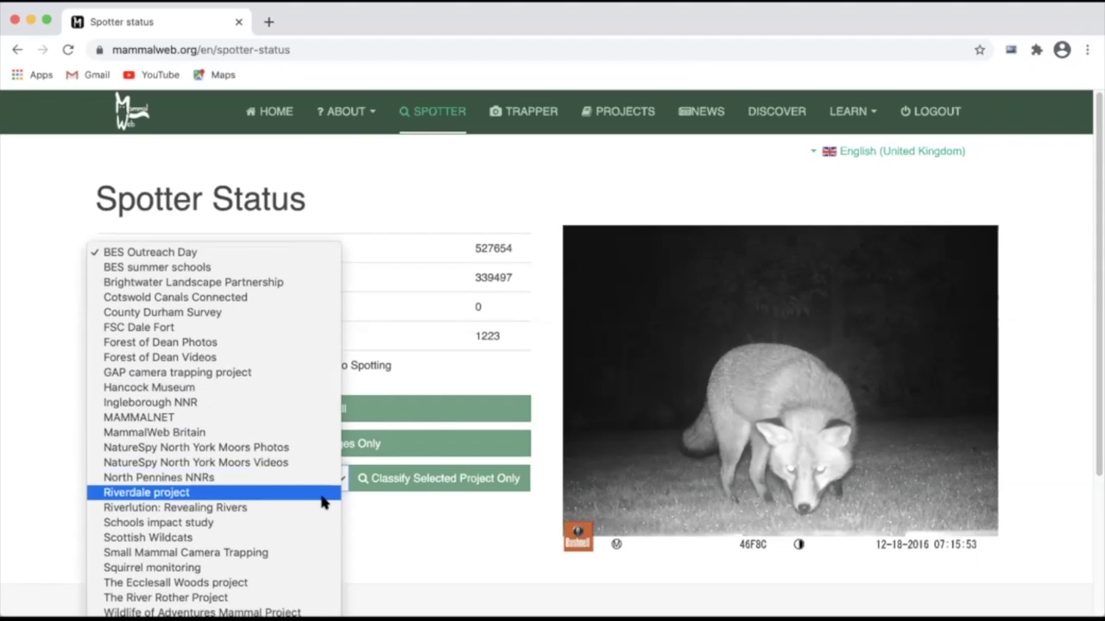
{"action": "left_click", "coordinate": [164, 492]}
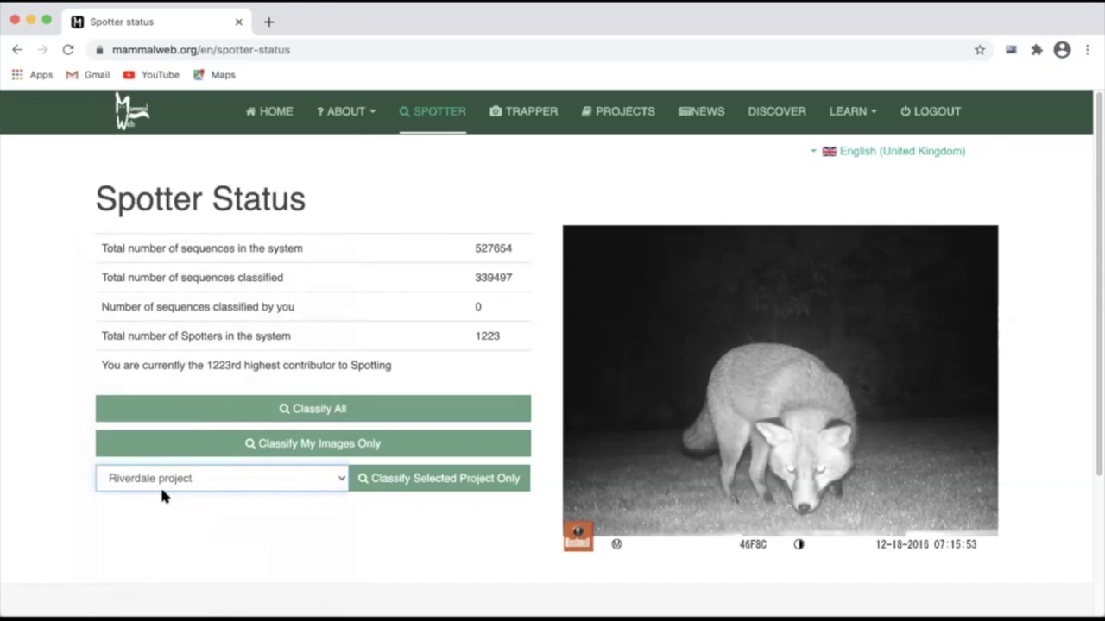
{"action": "left_click", "coordinate": [461, 478]}
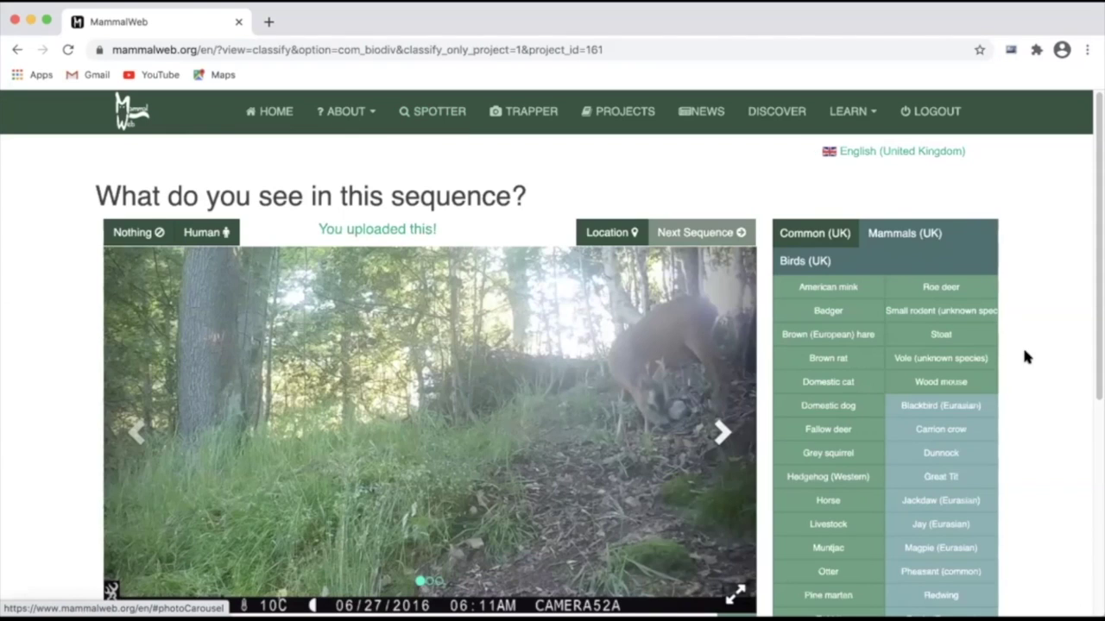
Step: View all photos in the sequence forwards and backwards, and enlarge the image to examine the animal
{"action": "scroll", "coordinate": [1025, 356], "scroll_direction": "down", "scroll_amount": 1}
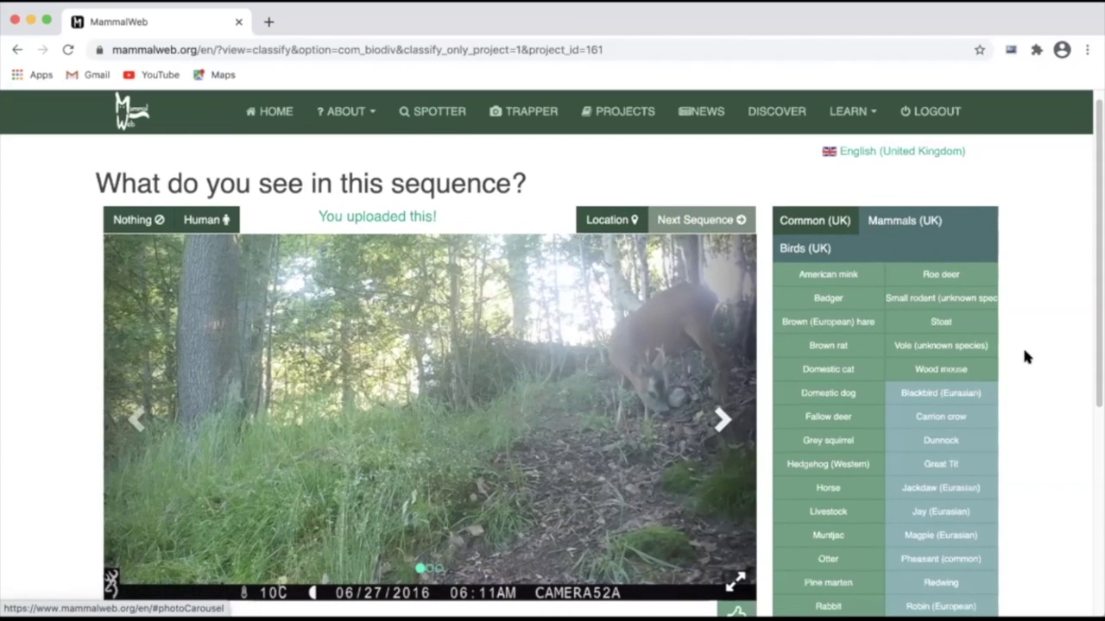
{"action": "scroll", "coordinate": [1024, 357], "scroll_direction": "down", "scroll_amount": 1}
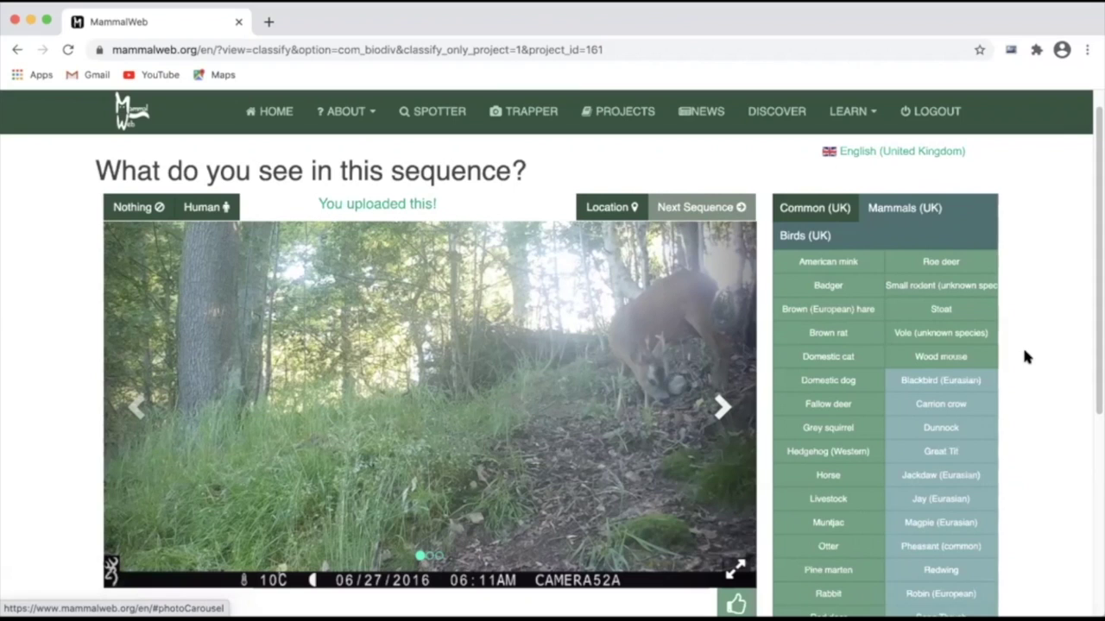
{"action": "scroll", "coordinate": [1025, 357], "scroll_direction": "down", "scroll_amount": 1}
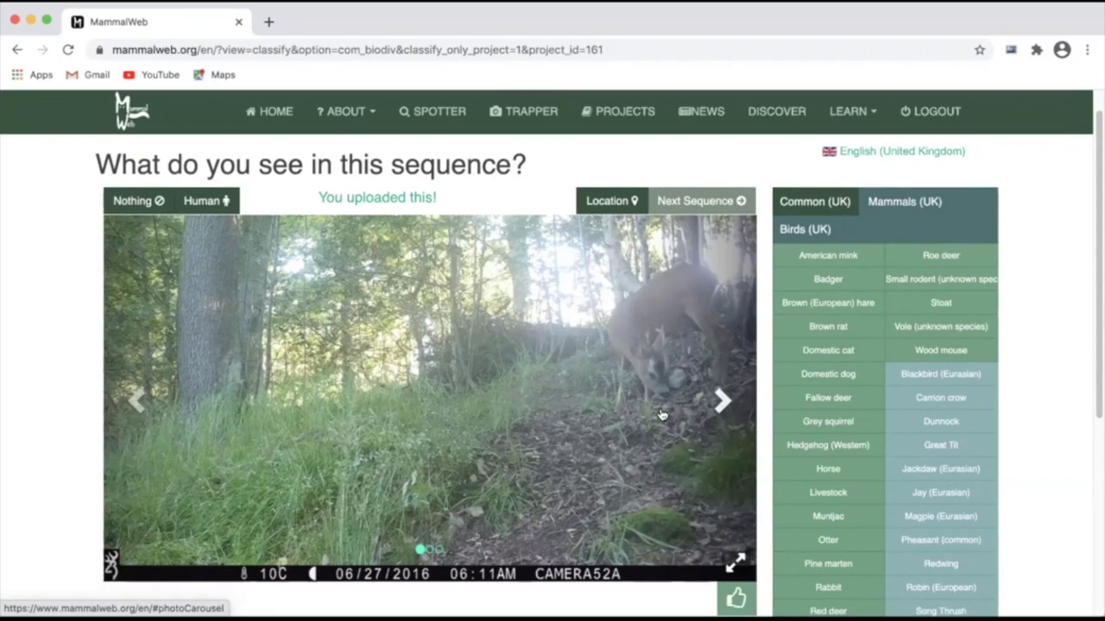
{"action": "left_click", "coordinate": [722, 399]}
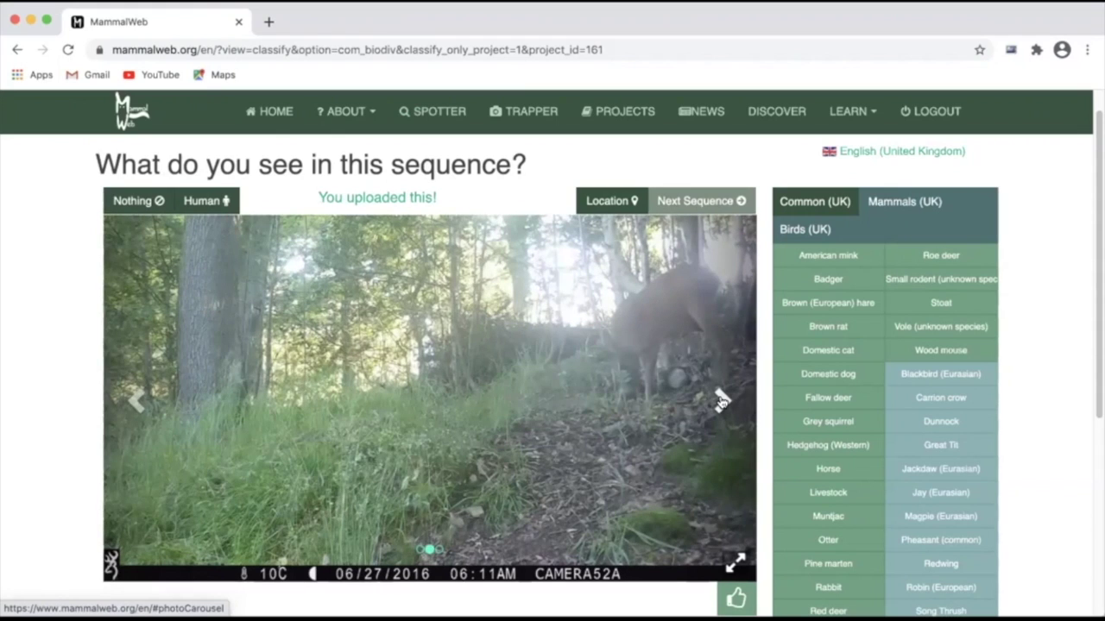
{"action": "left_click", "coordinate": [721, 400]}
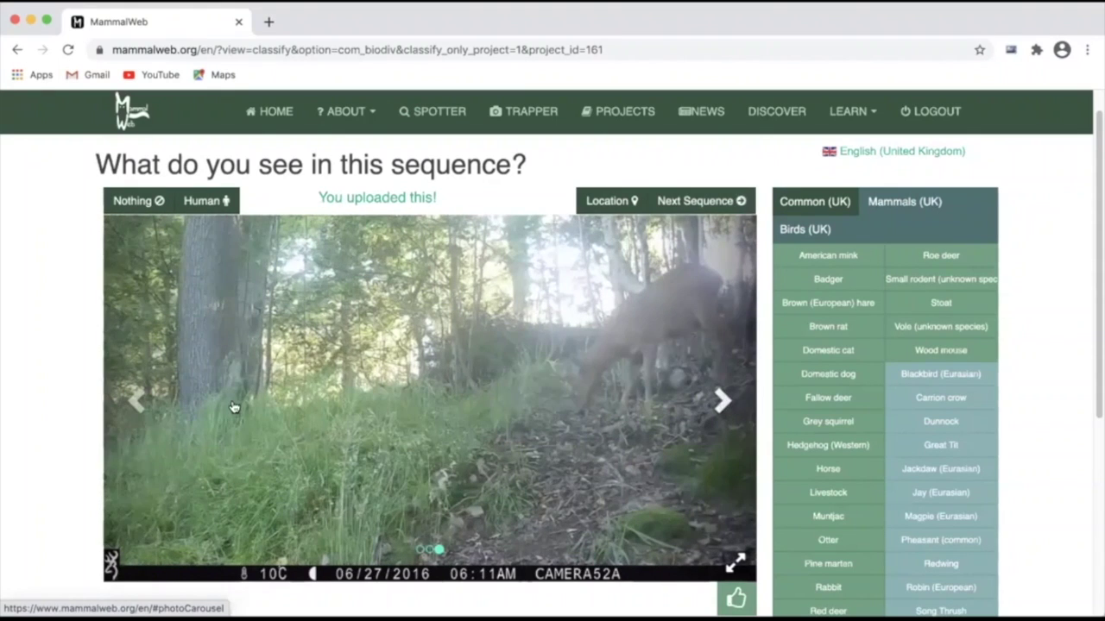
{"action": "left_click", "coordinate": [137, 399]}
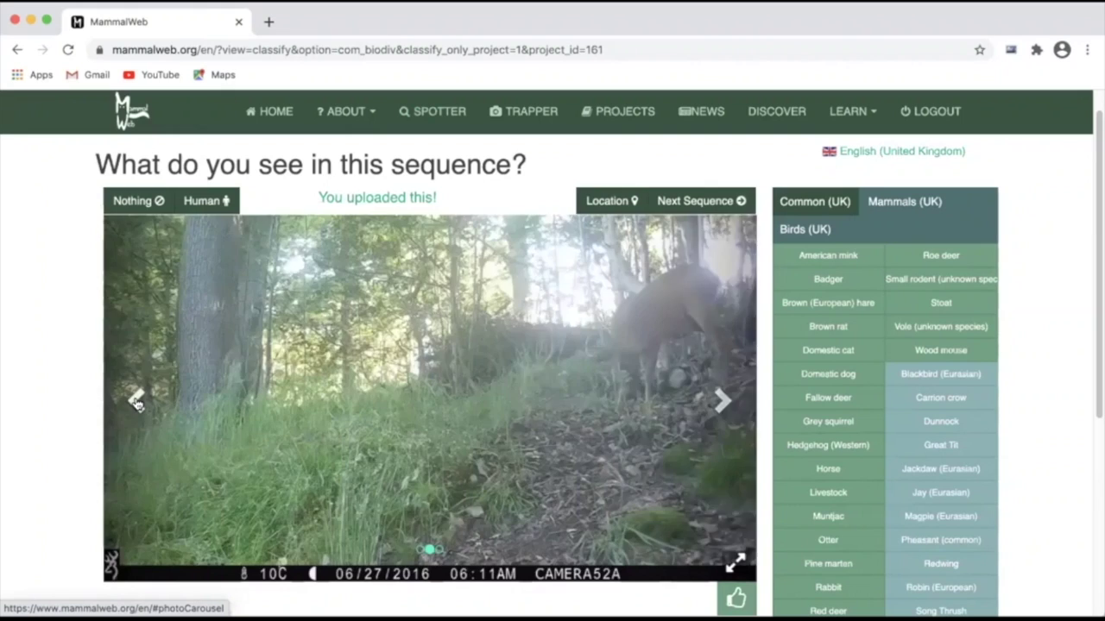
{"action": "left_click", "coordinate": [137, 402]}
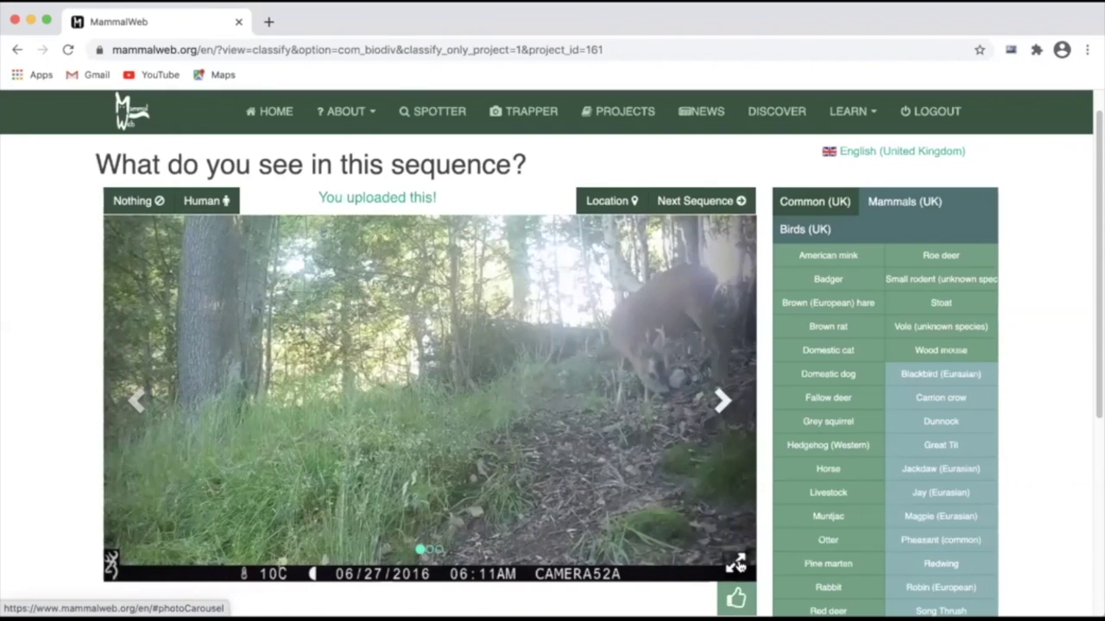
{"action": "left_click", "coordinate": [734, 564]}
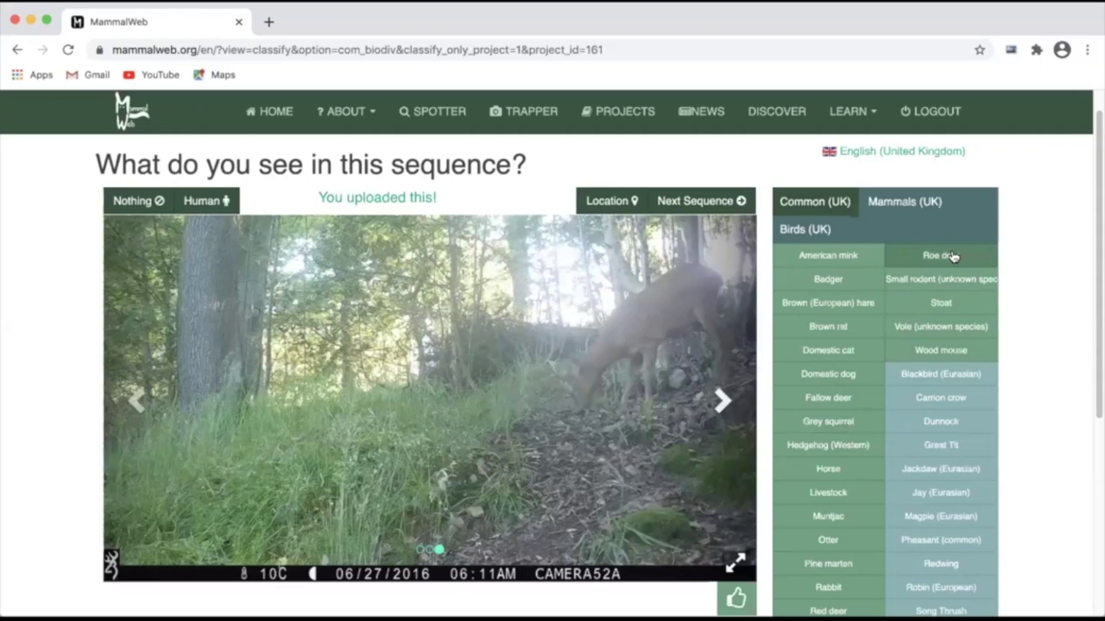
Step: Browse the pages of the Mammals (UK) species list and return to the Common (UK) list
{"action": "left_click", "coordinate": [906, 201]}
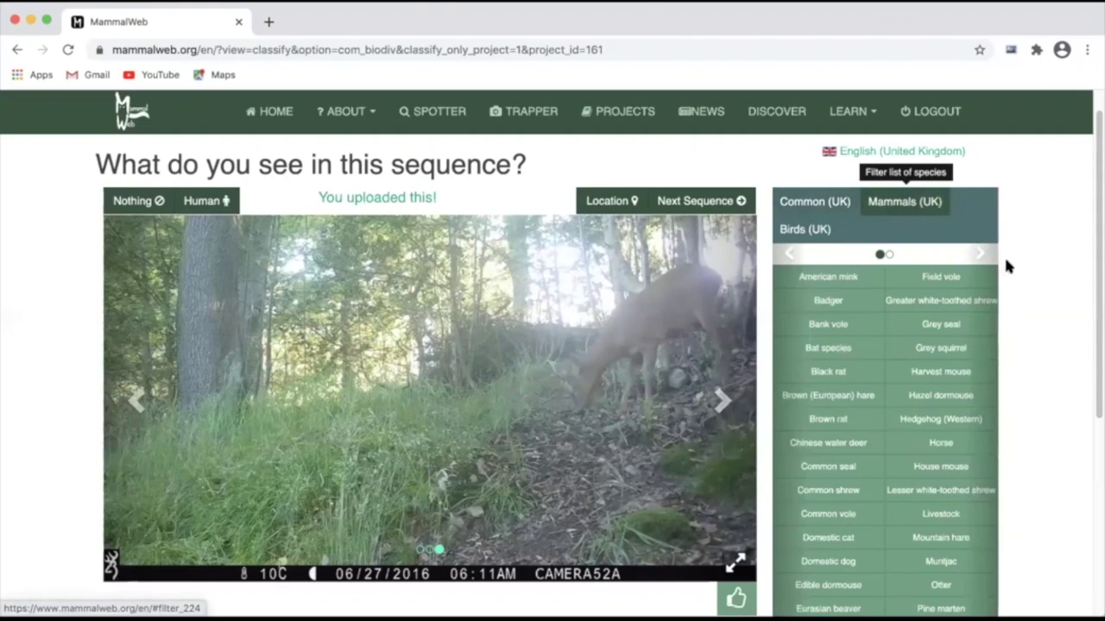
{"action": "left_click", "coordinate": [979, 254]}
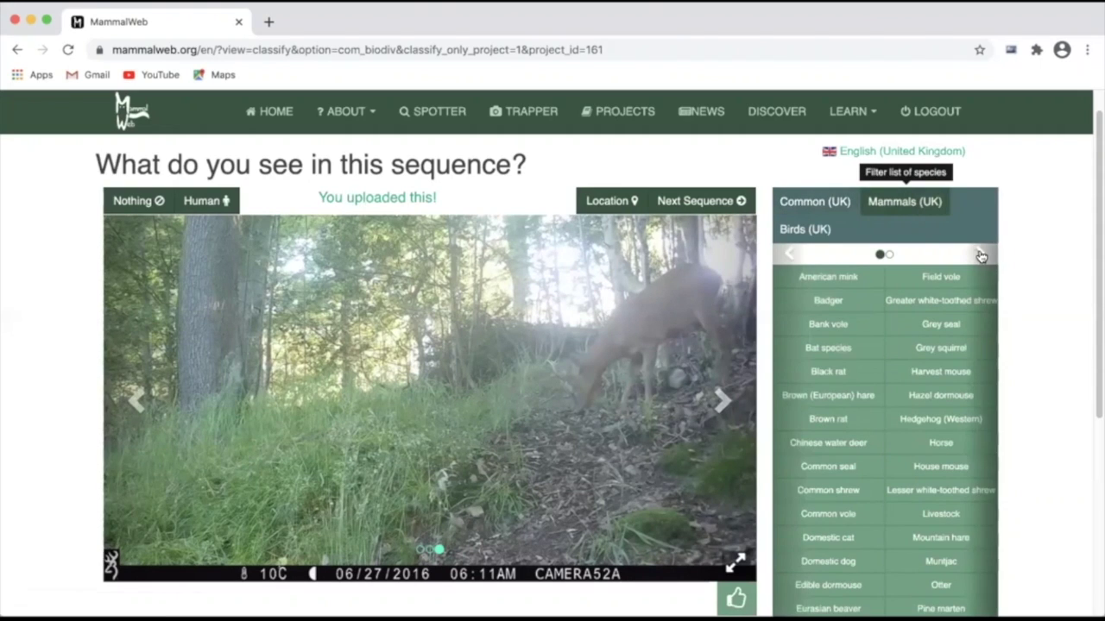
{"action": "left_click", "coordinate": [791, 252]}
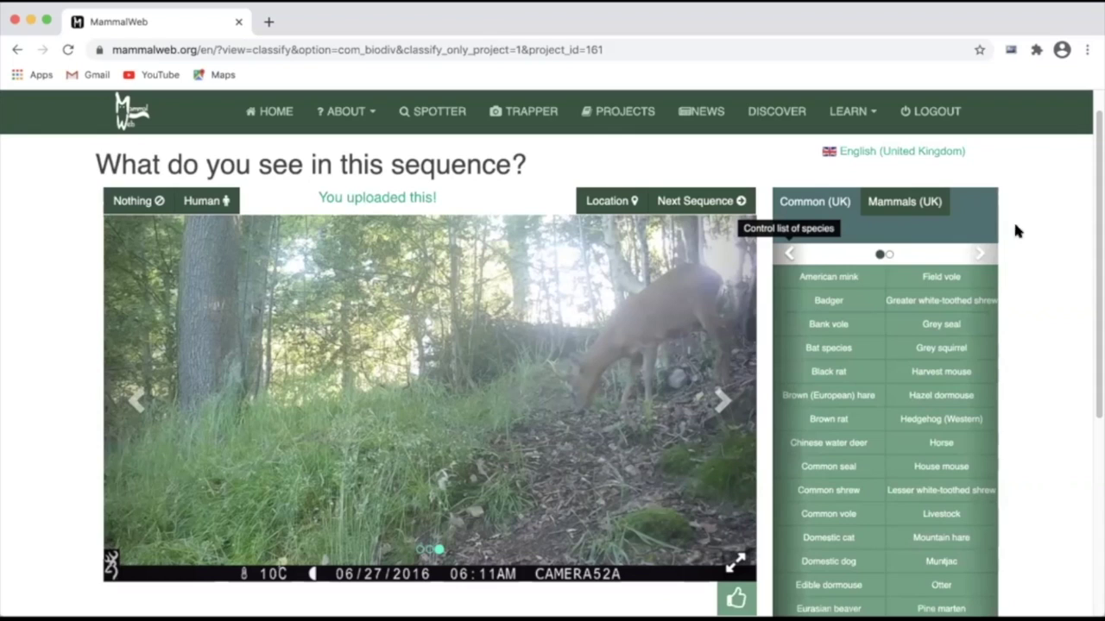
{"action": "left_click", "coordinate": [802, 201]}
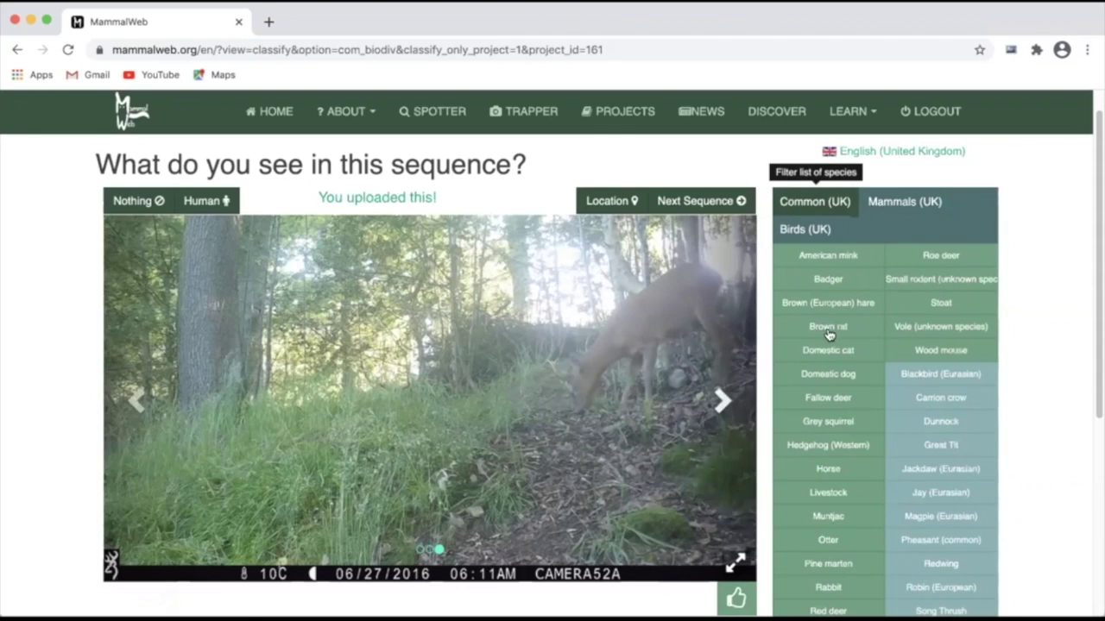
Step: Classify the animal as a Roe deer with sex Male and age Adult, and save the classification
{"action": "left_click", "coordinate": [943, 259]}
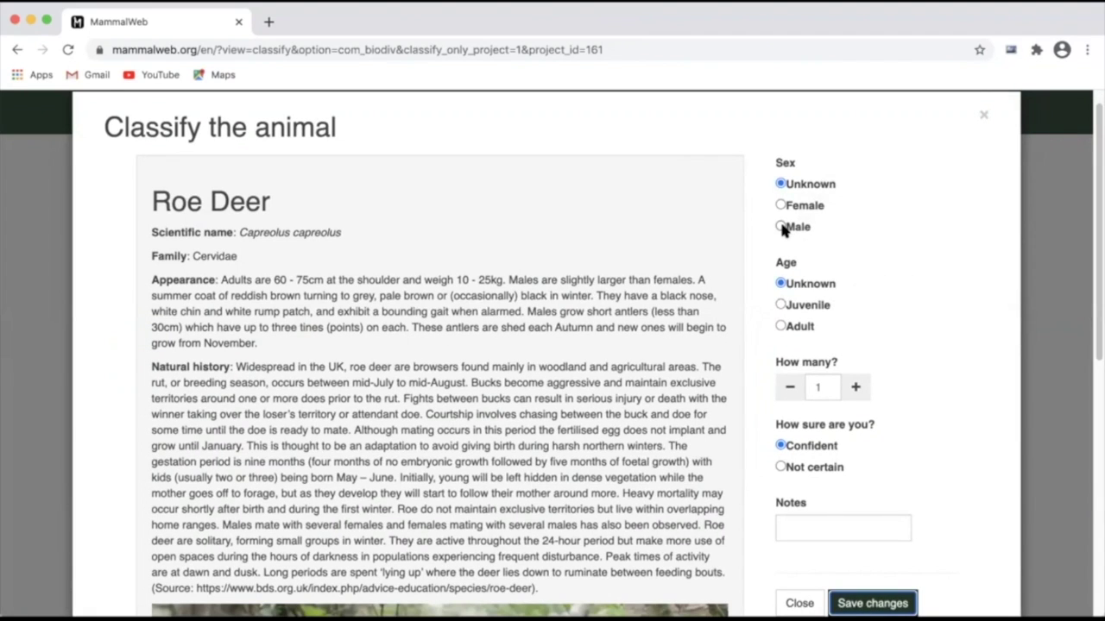
{"action": "left_click", "coordinate": [781, 227]}
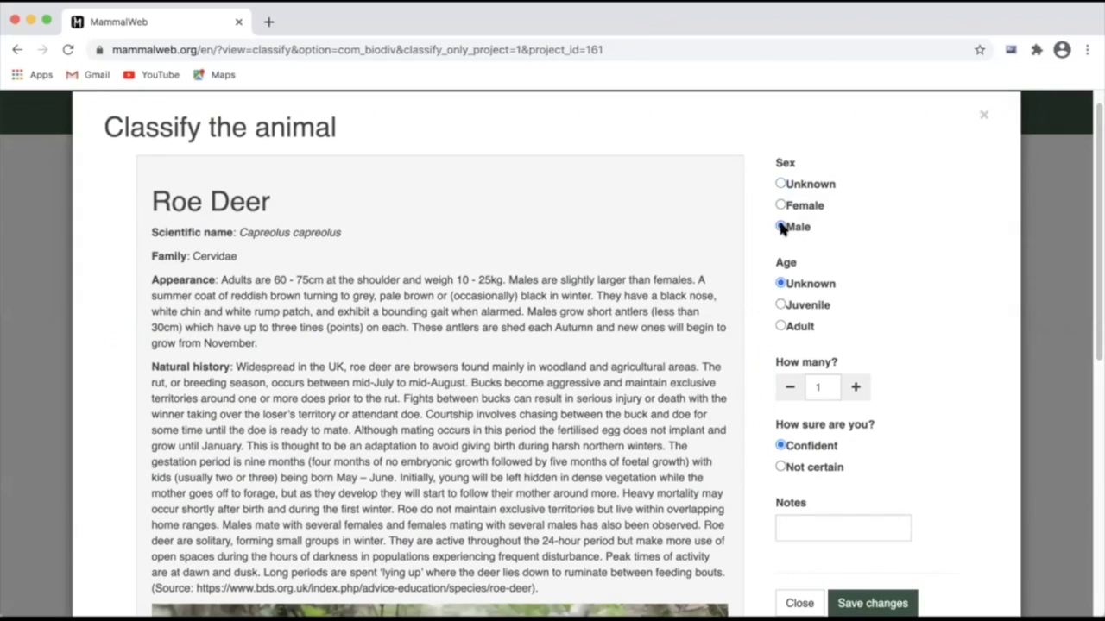
{"action": "left_click", "coordinate": [780, 326]}
{"action": "left_click", "coordinate": [875, 603]}
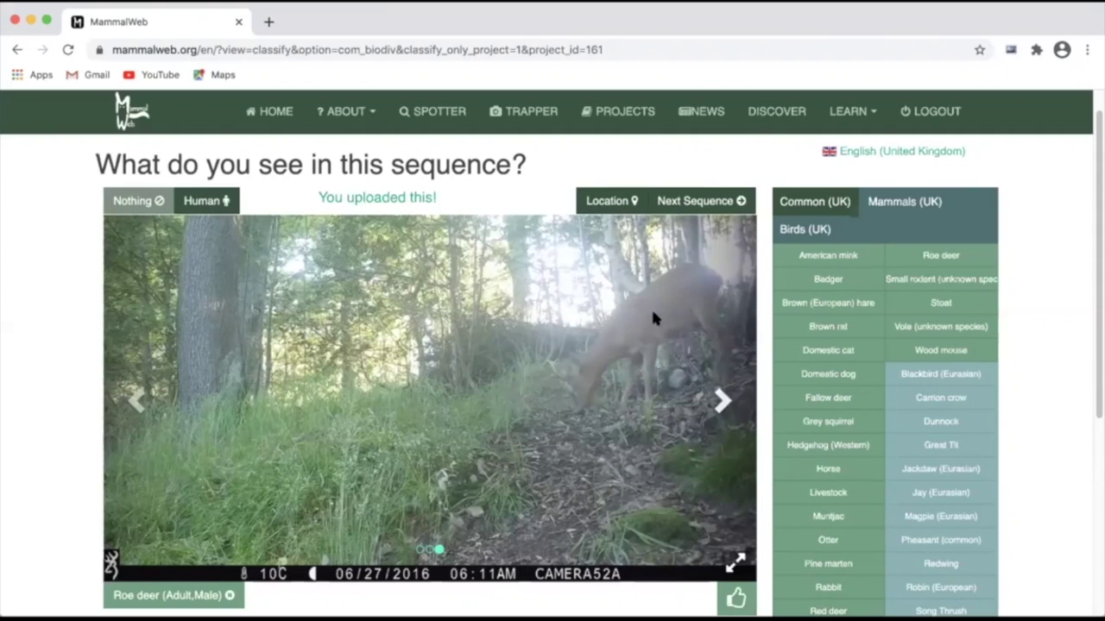
Step: Advance to the next image sequence in the project and look at its first photo
{"action": "left_click", "coordinate": [695, 200]}
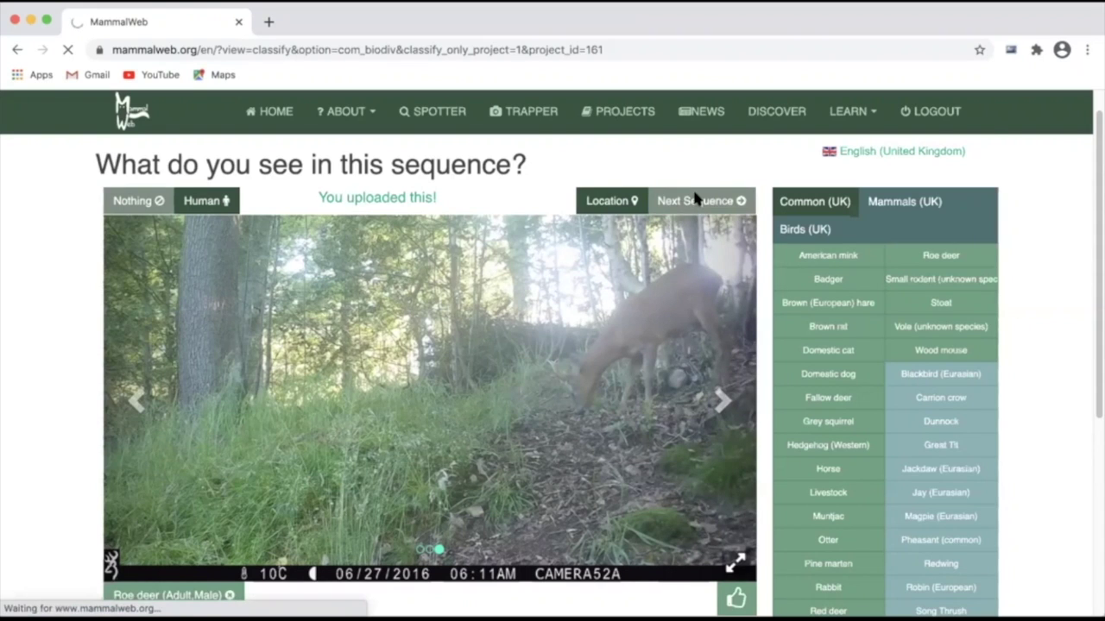
{"action": "scroll", "coordinate": [656, 287], "scroll_direction": "down", "scroll_amount": 2}
{"action": "scroll", "coordinate": [655, 287], "scroll_direction": "up", "scroll_amount": 1}
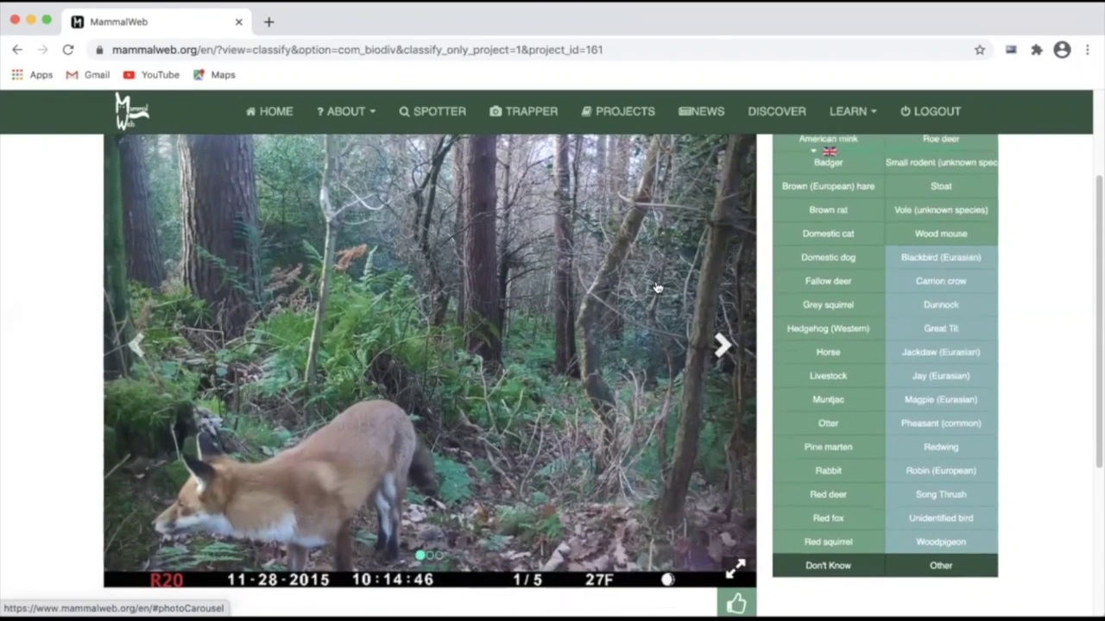
{"action": "scroll", "coordinate": [656, 287], "scroll_direction": "down", "scroll_amount": 1}
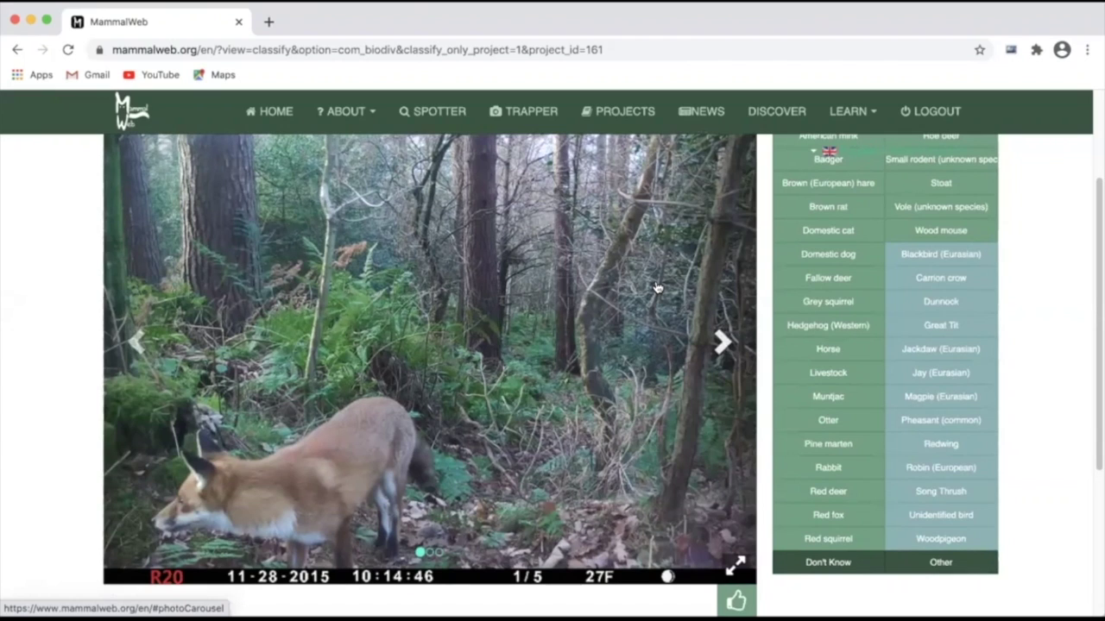
{"action": "scroll", "coordinate": [656, 288], "scroll_direction": "up", "scroll_amount": 1}
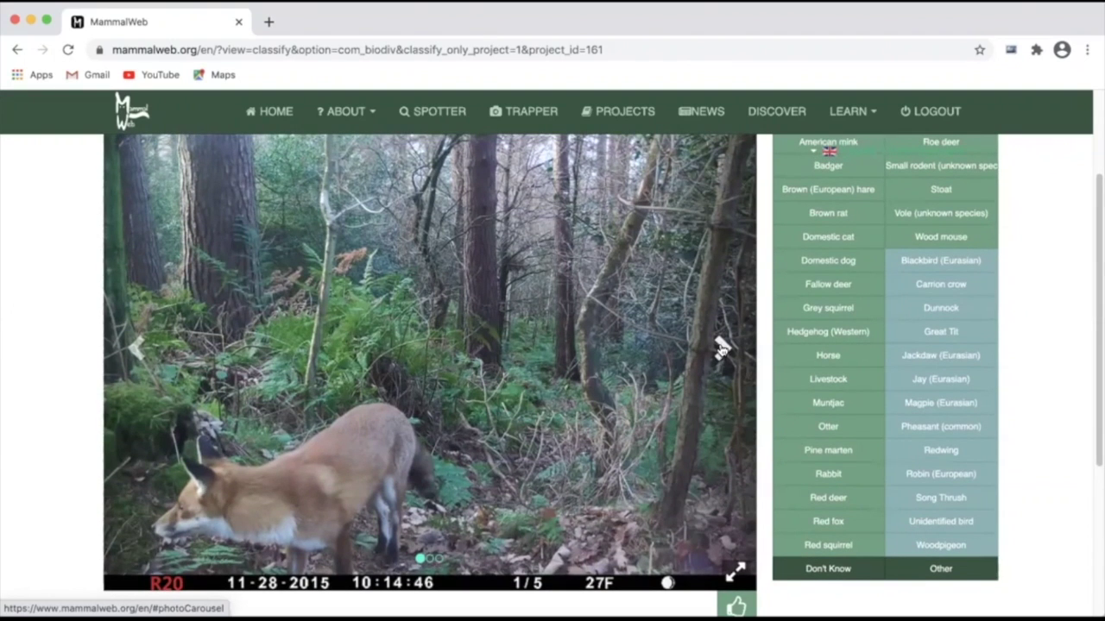
Step: Look through the sequence's remaining photos, classify the animal as a Red fox with age Adult, and save the classification
{"action": "left_click", "coordinate": [720, 347]}
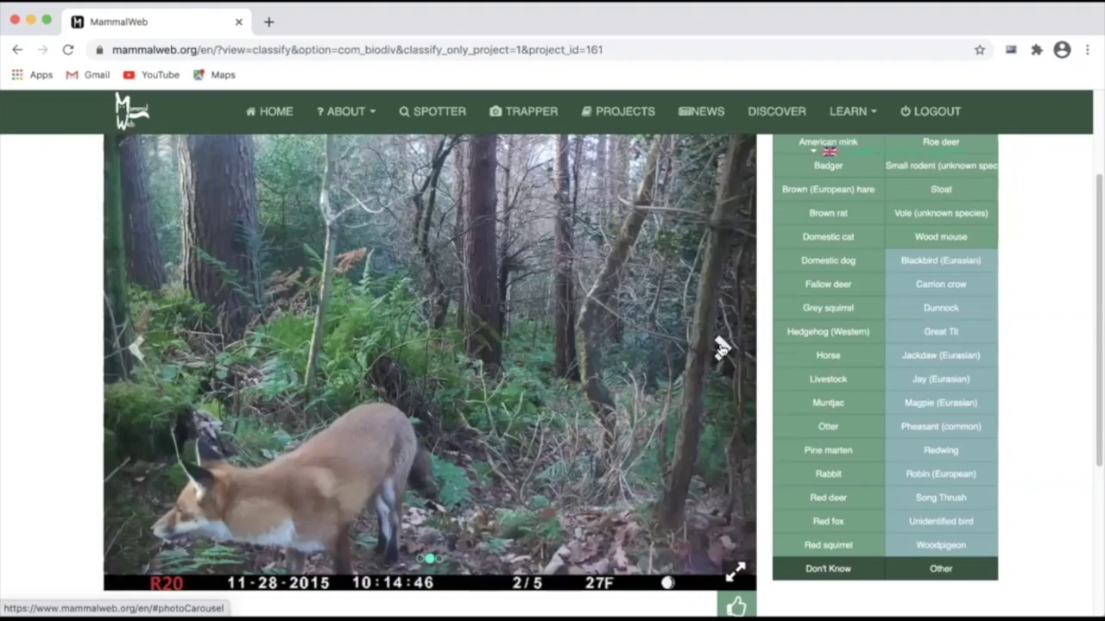
{"action": "left_click", "coordinate": [720, 347]}
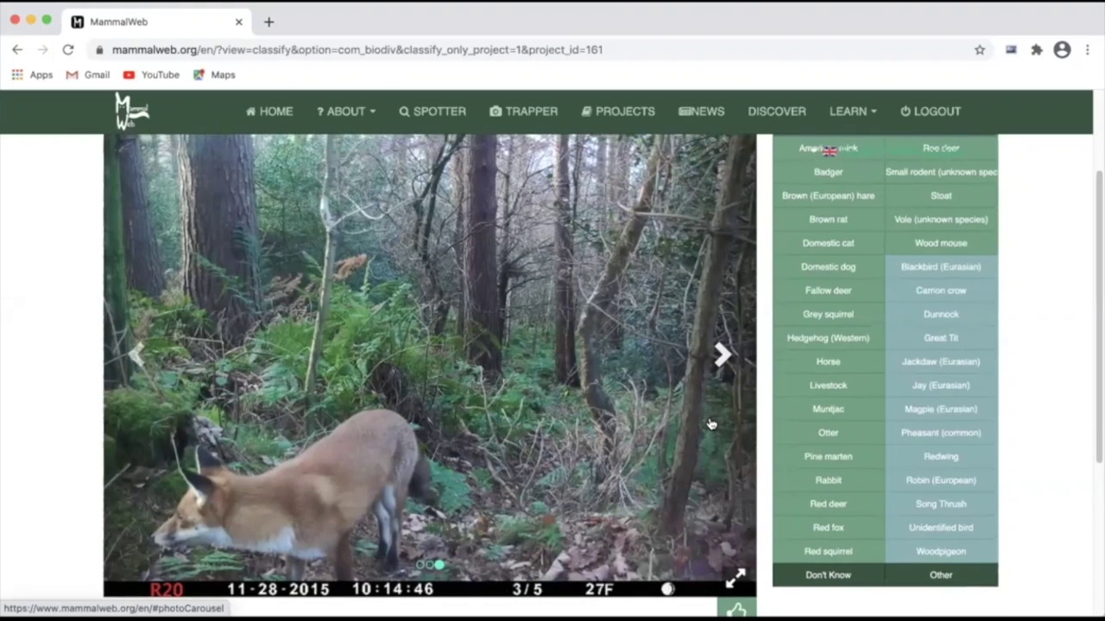
{"action": "scroll", "coordinate": [709, 423], "scroll_direction": "up", "scroll_amount": 1}
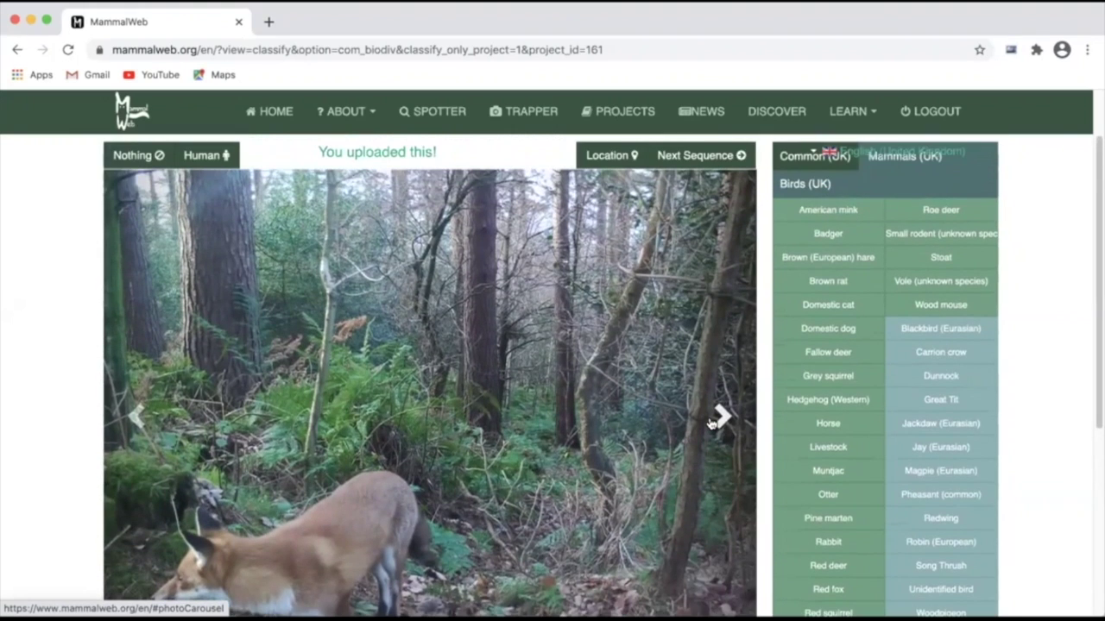
{"action": "left_click", "coordinate": [834, 589]}
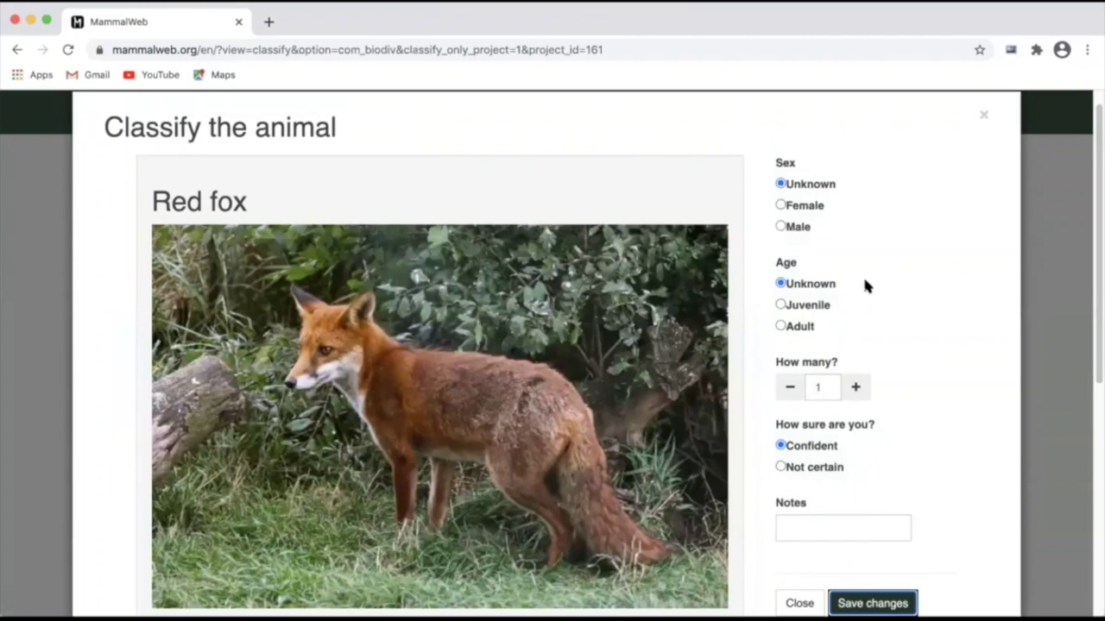
{"action": "left_click", "coordinate": [781, 327]}
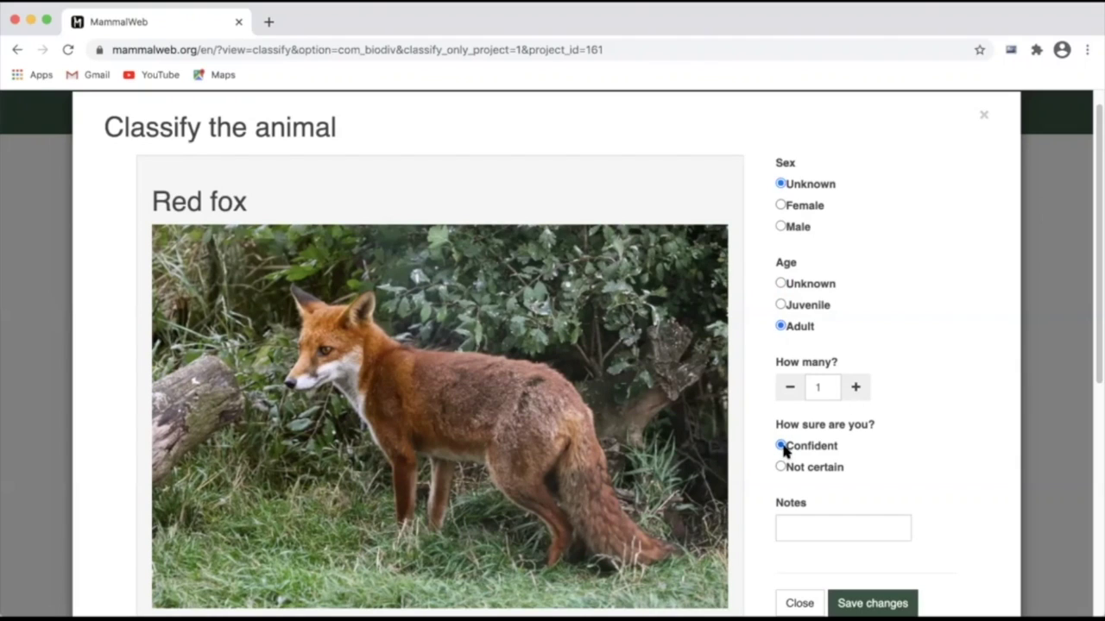
{"action": "left_click", "coordinate": [888, 609]}
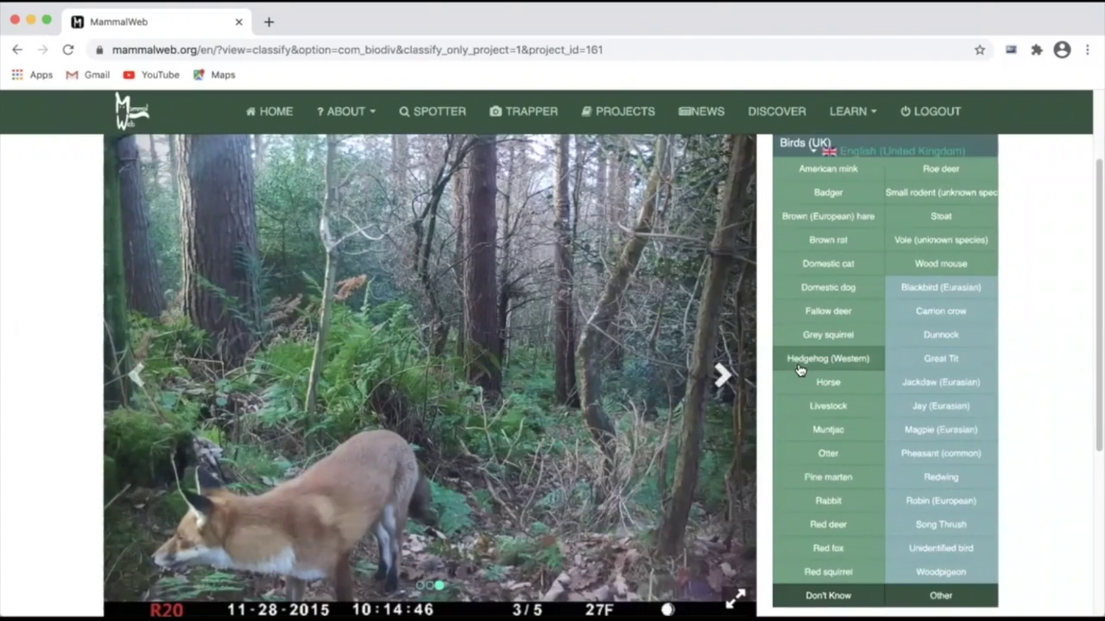
Step: Advance to the next image sequence and play its video twice to identify the animals
{"action": "scroll", "coordinate": [803, 363], "scroll_direction": "up", "scroll_amount": 3}
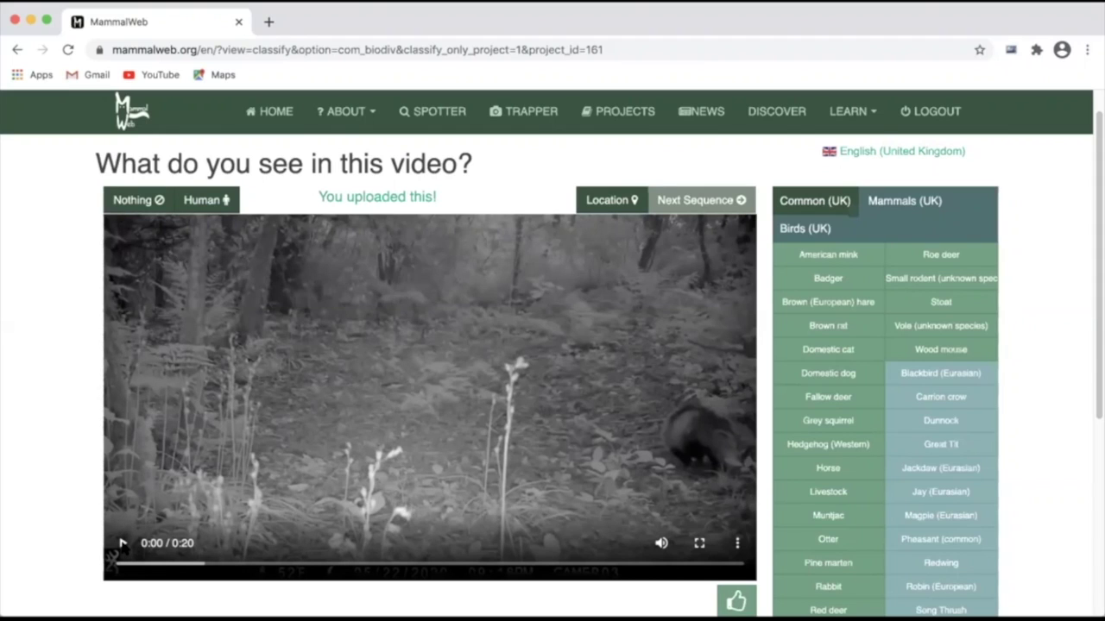
{"action": "left_click", "coordinate": [121, 543]}
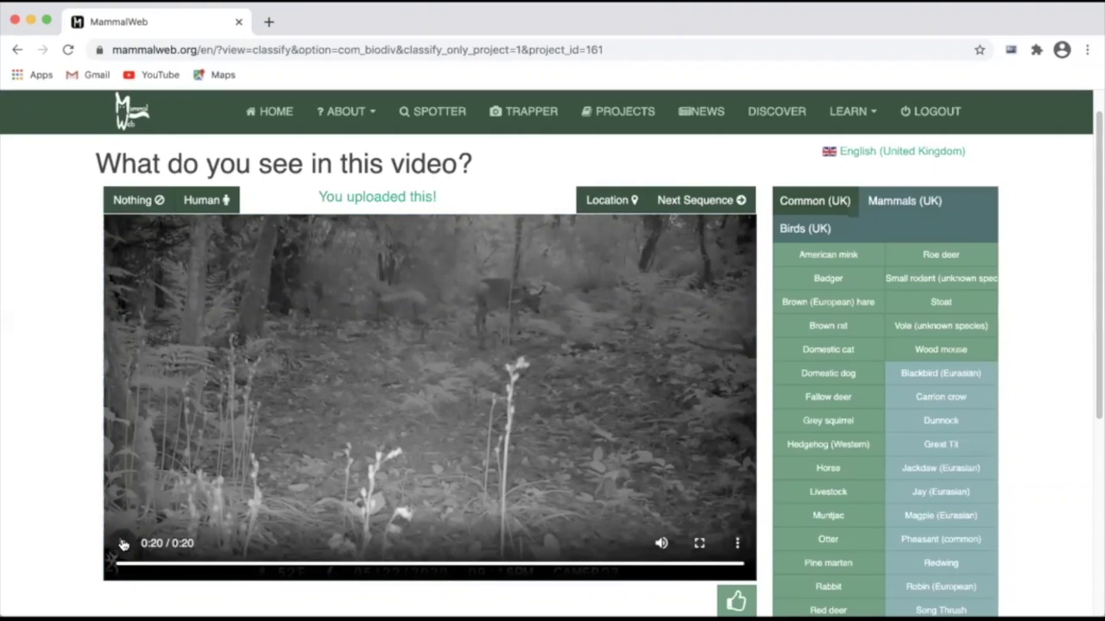
{"action": "left_click", "coordinate": [123, 544]}
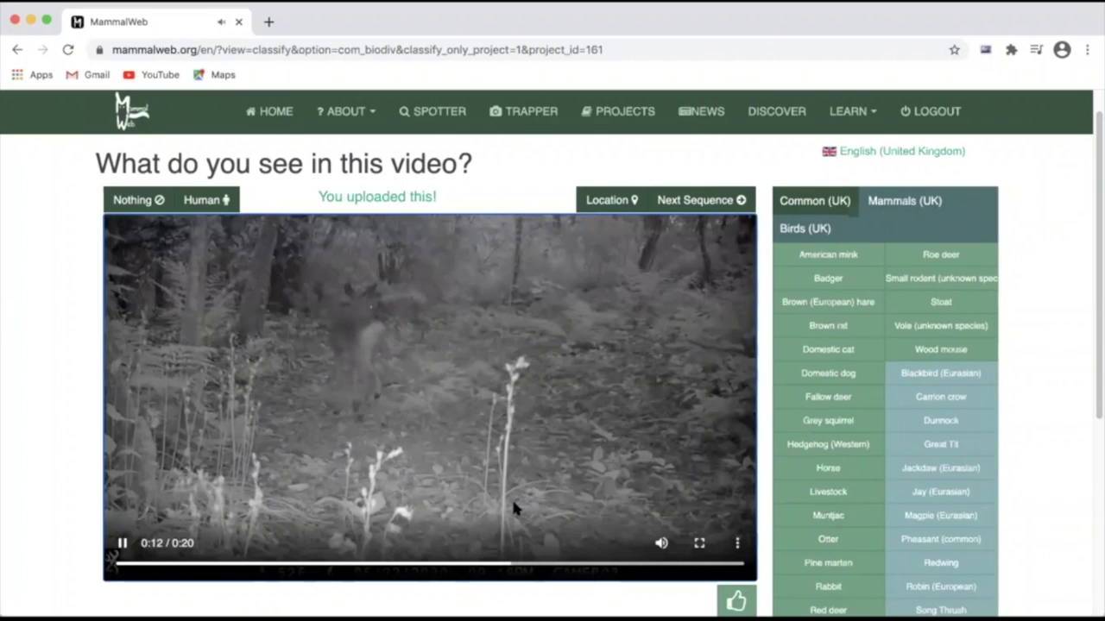
Step: Classify the video's animals as one Badger and one Roe deer, saving each classification with sex and age Unknown
{"action": "left_click", "coordinate": [813, 280]}
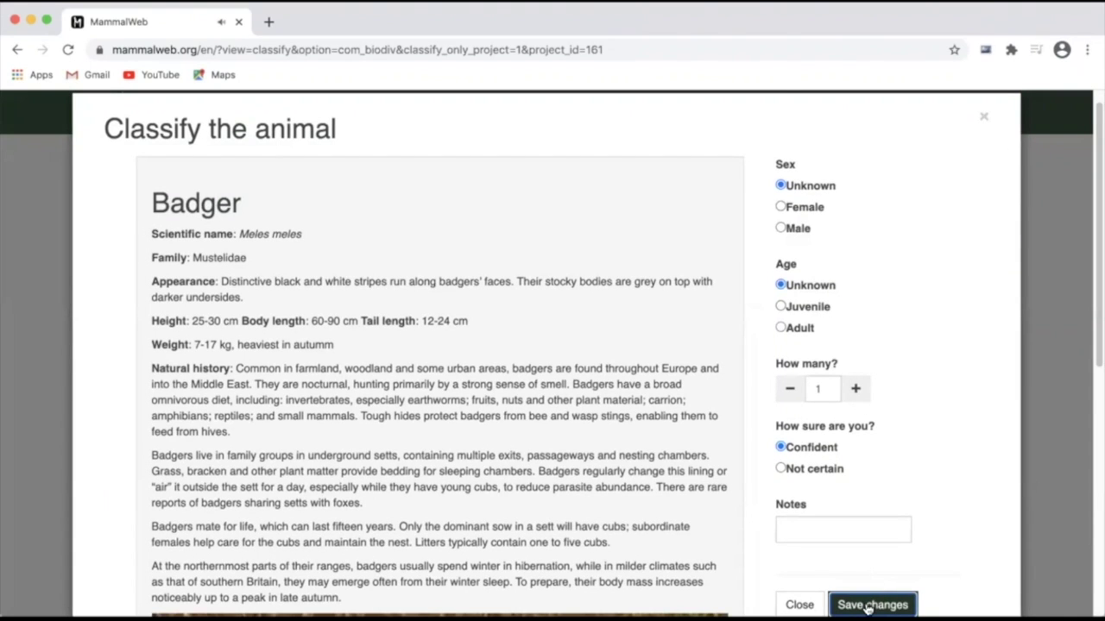
{"action": "left_click", "coordinate": [869, 606]}
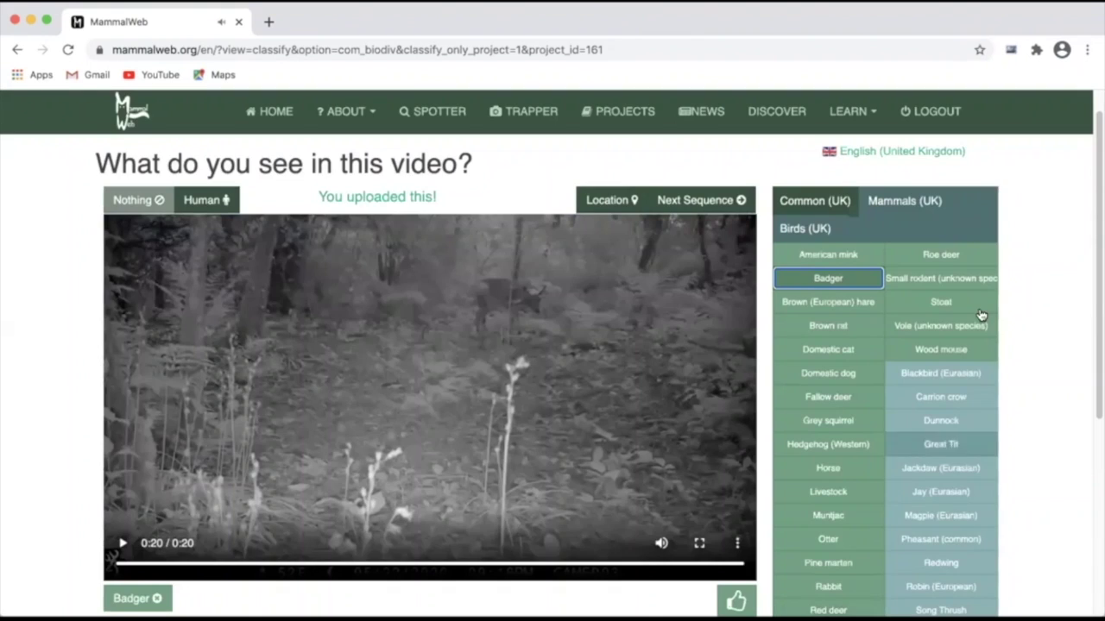
{"action": "left_click", "coordinate": [949, 254]}
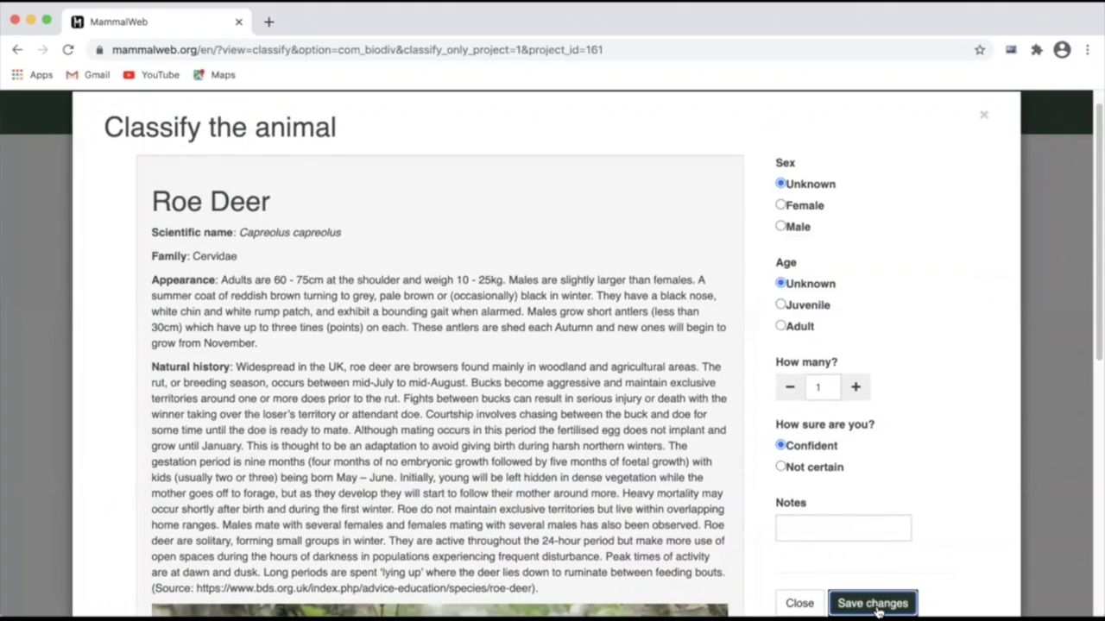
{"action": "left_click", "coordinate": [873, 604]}
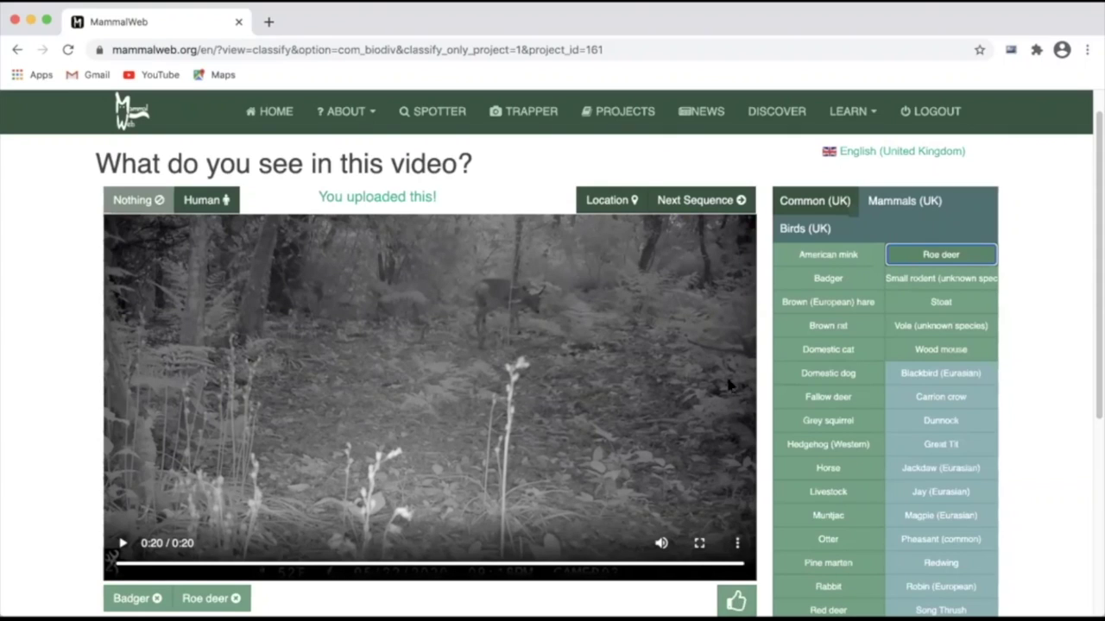
Step: Play the next sequence's video and save a Muntjac classification for its animal with sex and age Unknown
{"action": "left_click", "coordinate": [706, 199]}
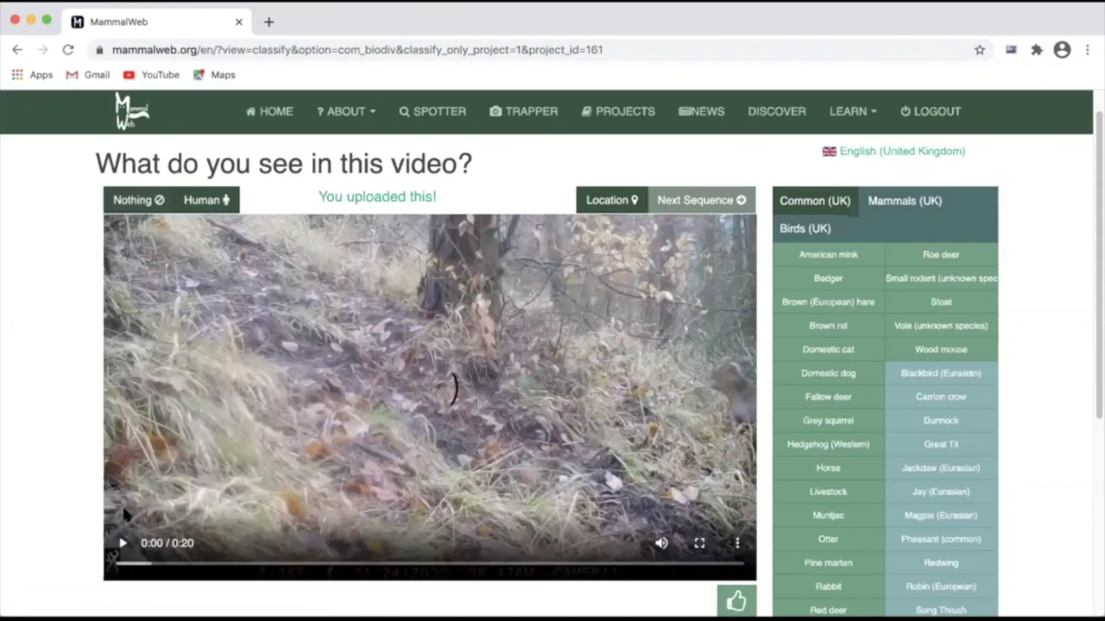
{"action": "left_click", "coordinate": [122, 545]}
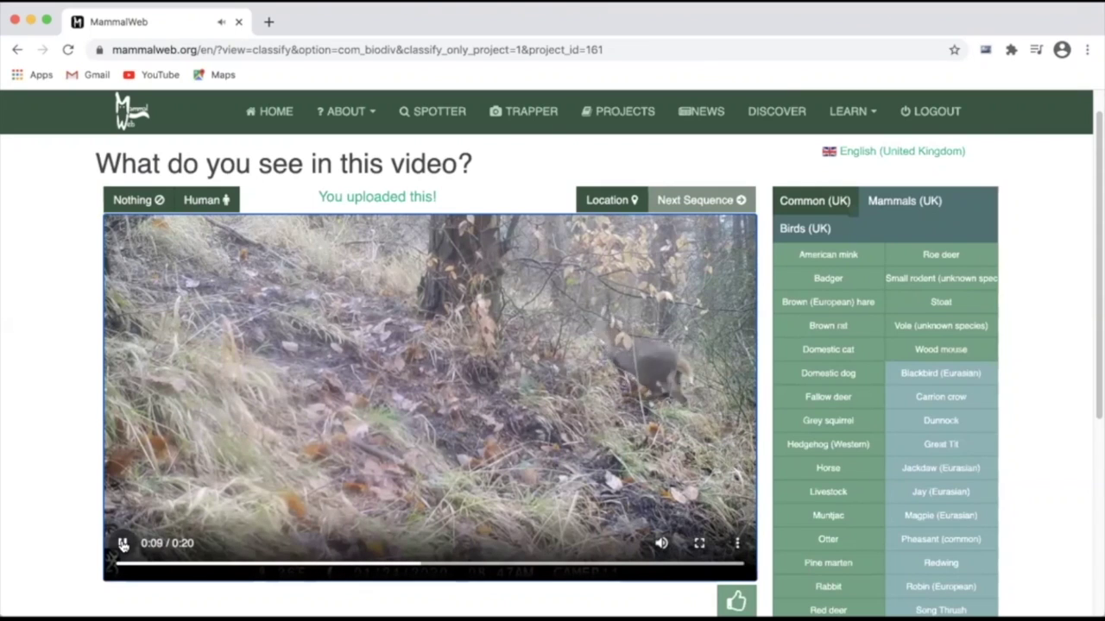
{"action": "left_click", "coordinate": [809, 516]}
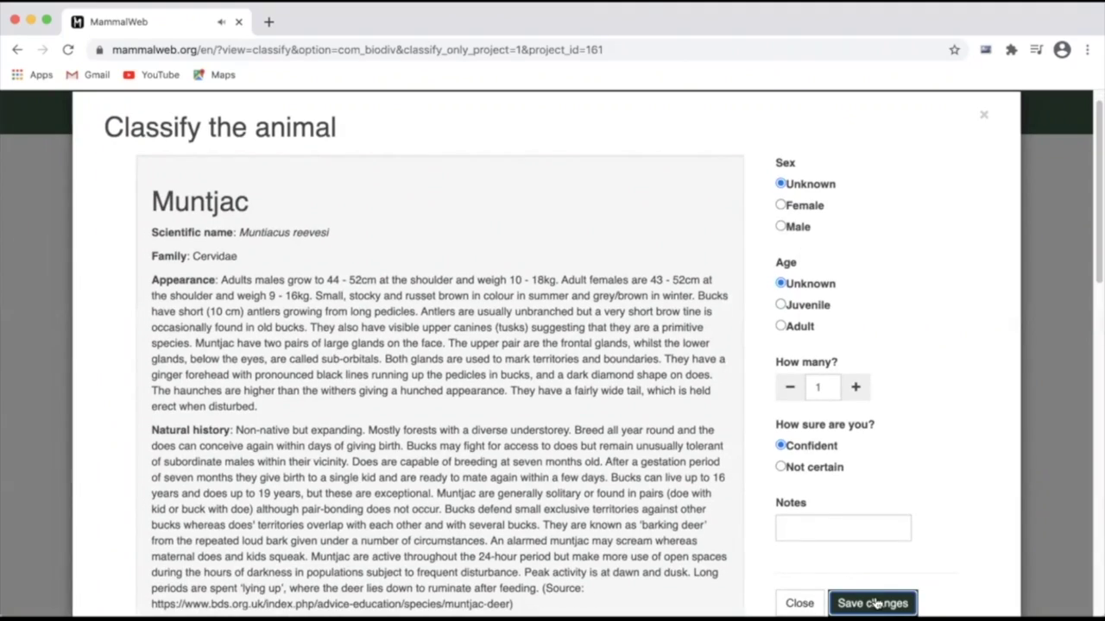
{"action": "left_click", "coordinate": [873, 603]}
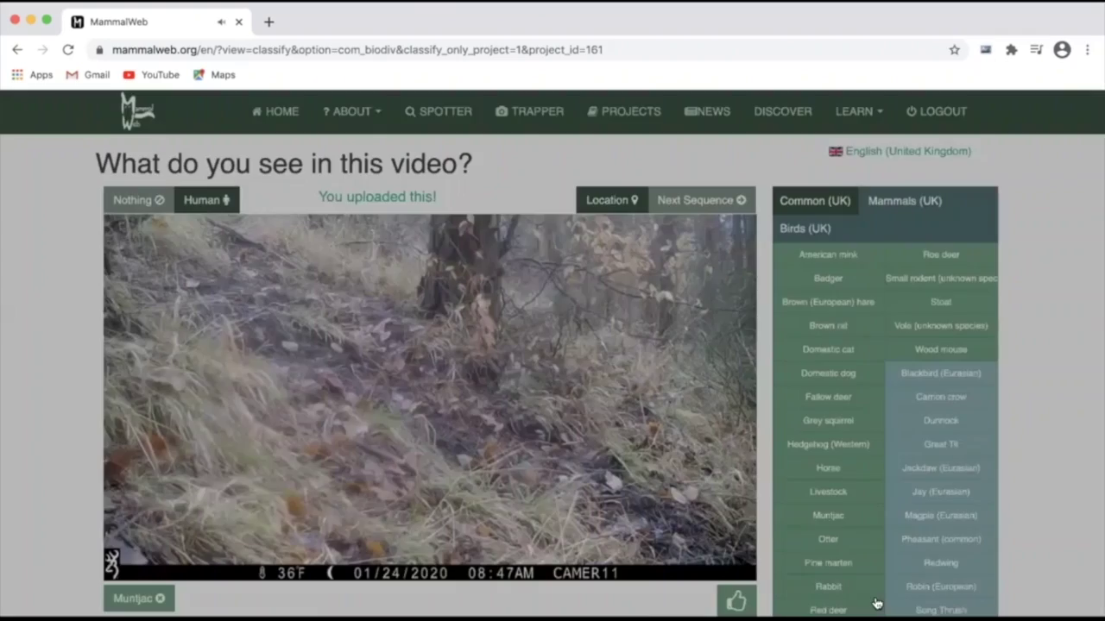
{"action": "mouse_move", "coordinate": [688, 546]}
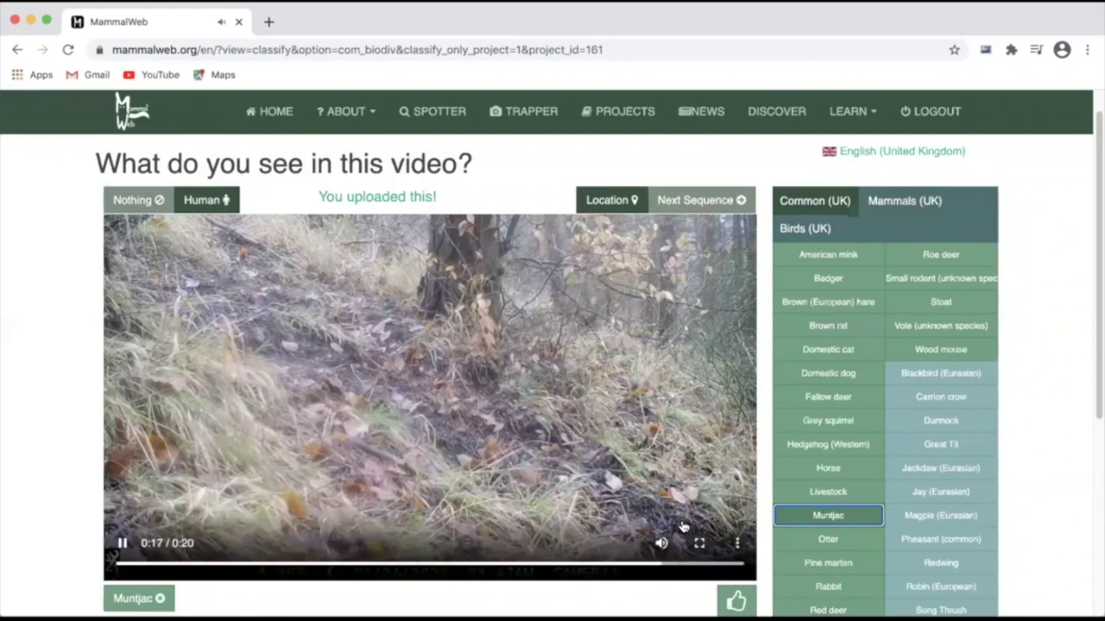